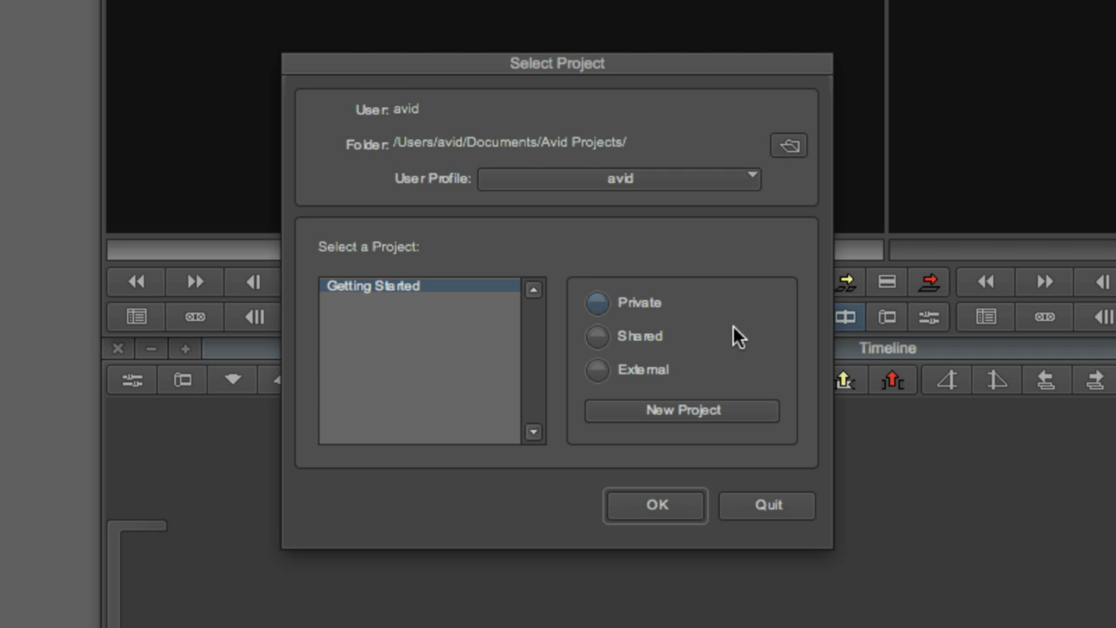
Step: Look at the Shared and External project locations, then return to the Private project list
click(598, 336)
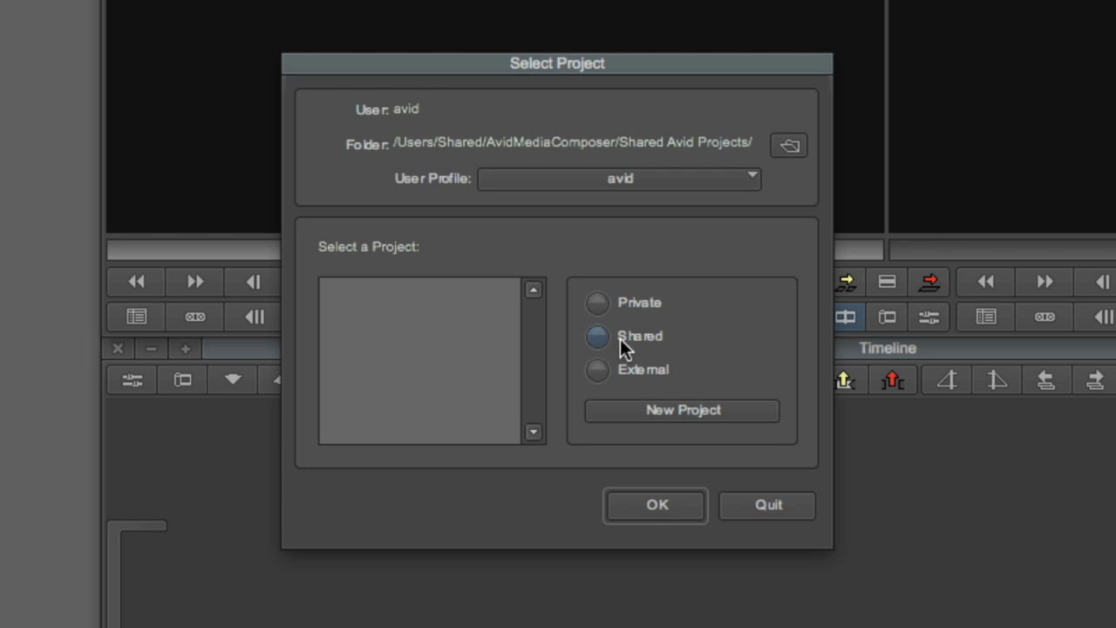
click(597, 370)
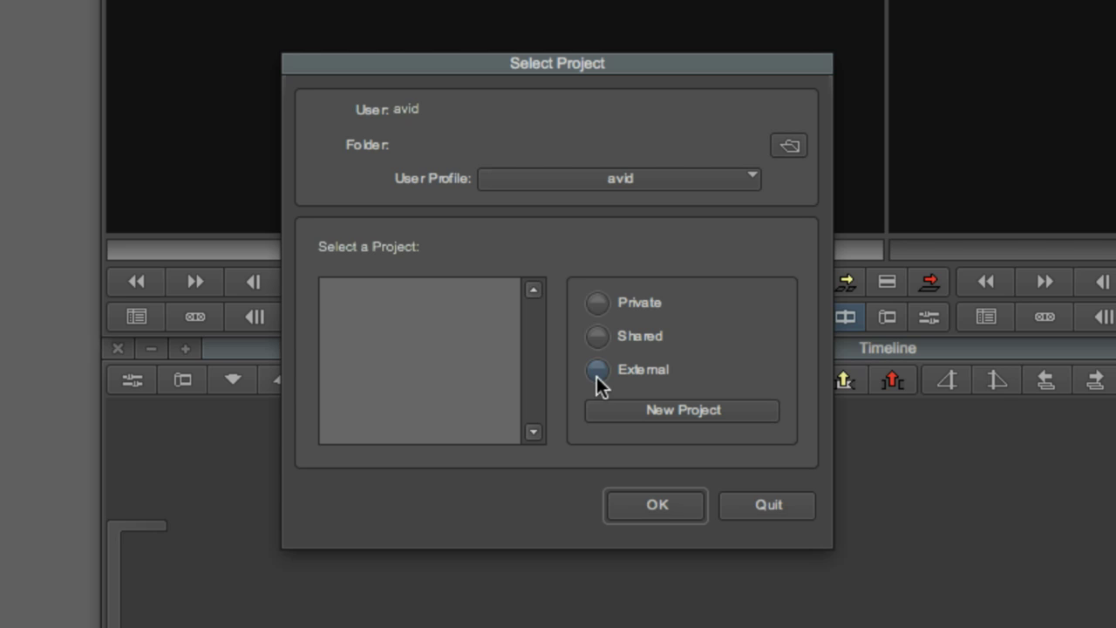
click(602, 302)
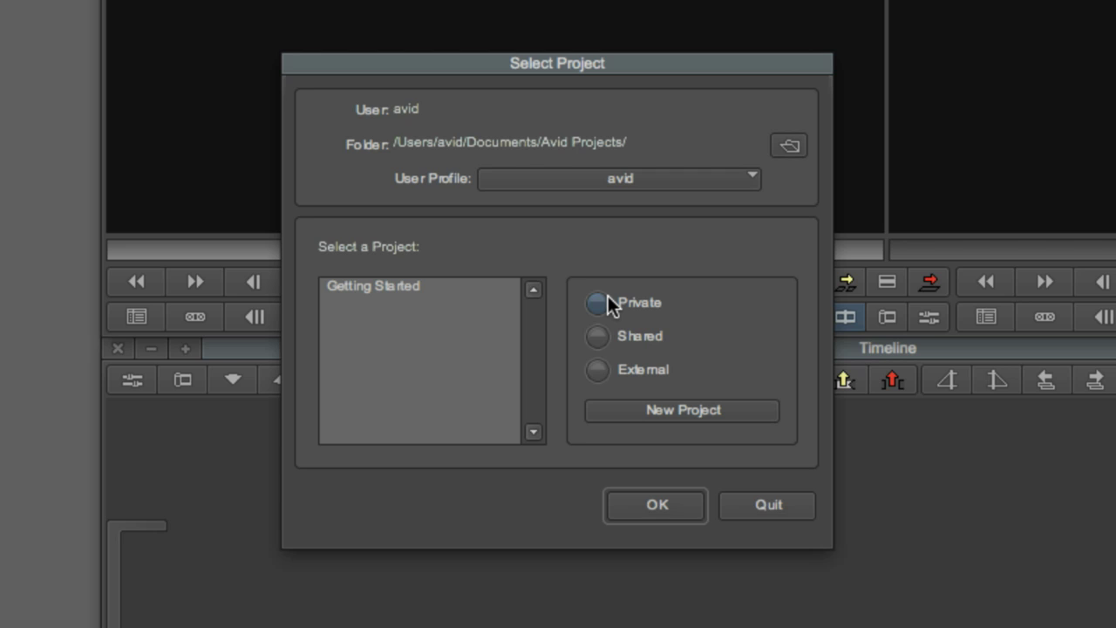
Step: Start a new project named 'Running the Sahara' with the 720p/23.976 format
click(722, 408)
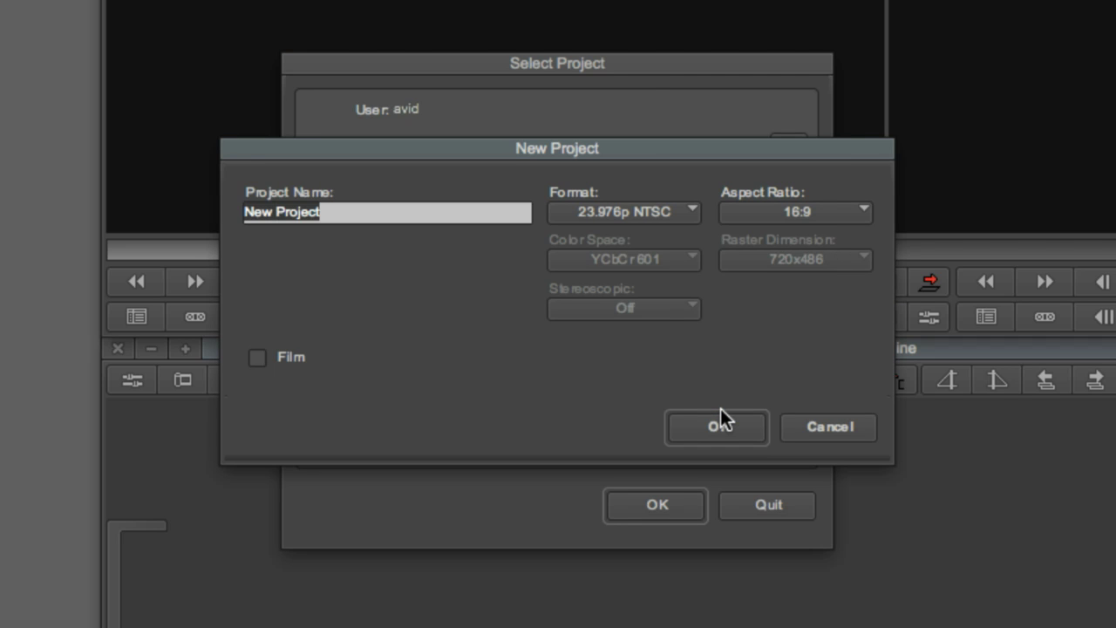
text(Running the Sahara)
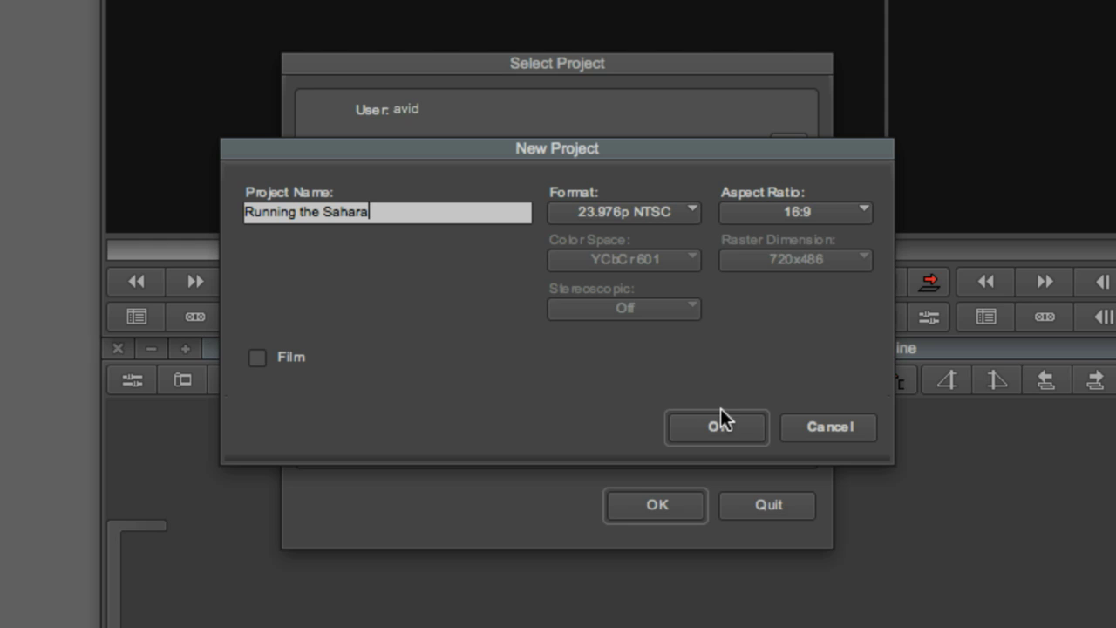
click(695, 211)
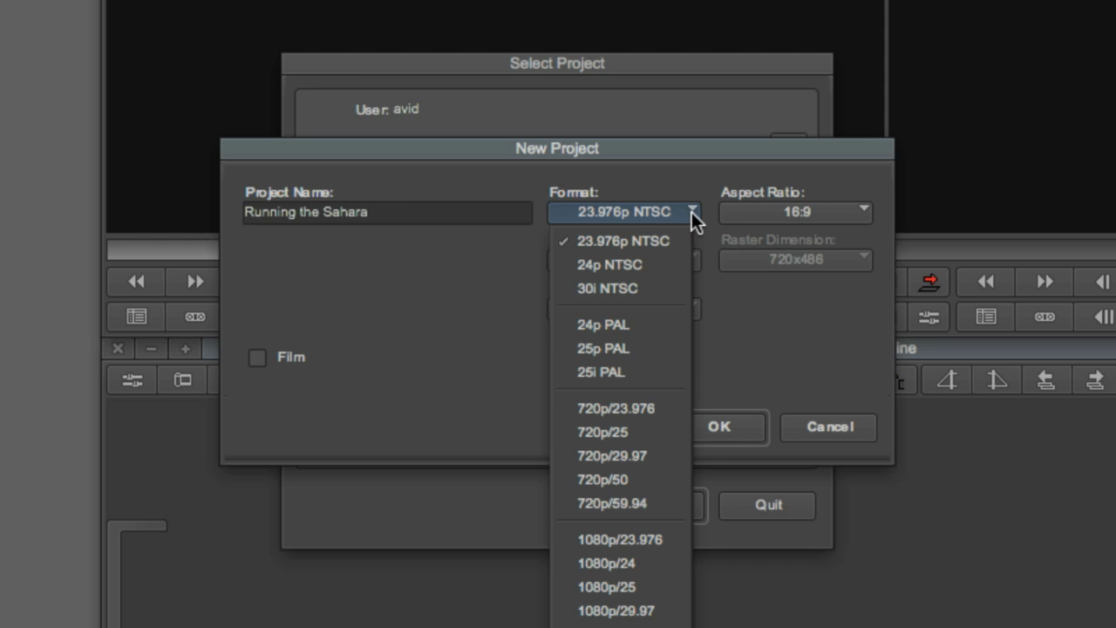
click(671, 410)
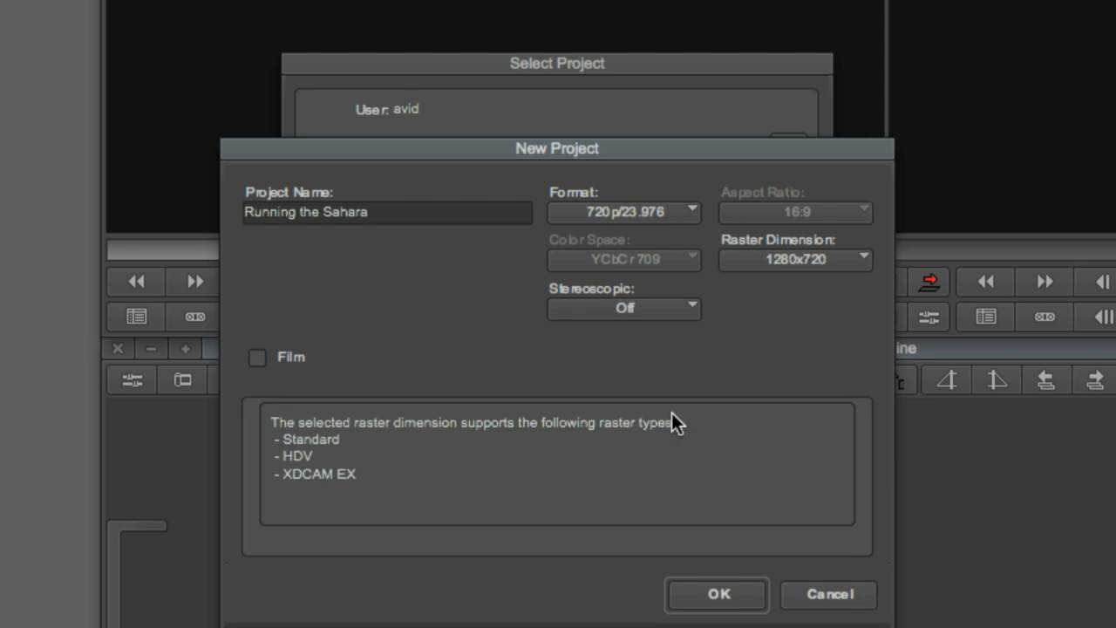
Step: Keep Stereoscopic Off, raster dimension 1280x720, and film options turned off
click(687, 243)
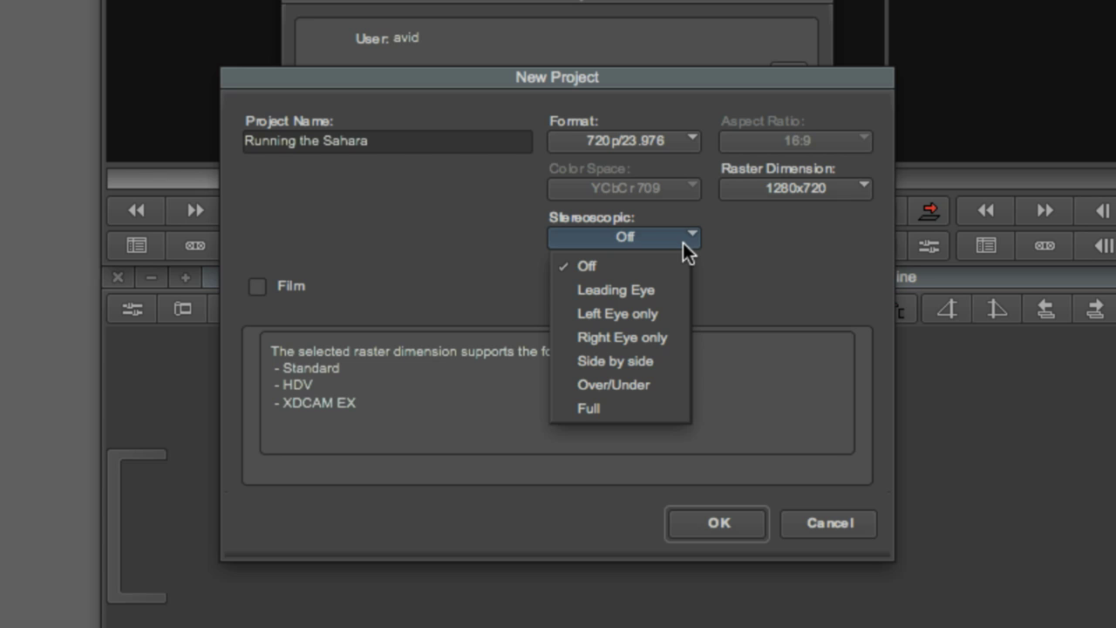
click(683, 242)
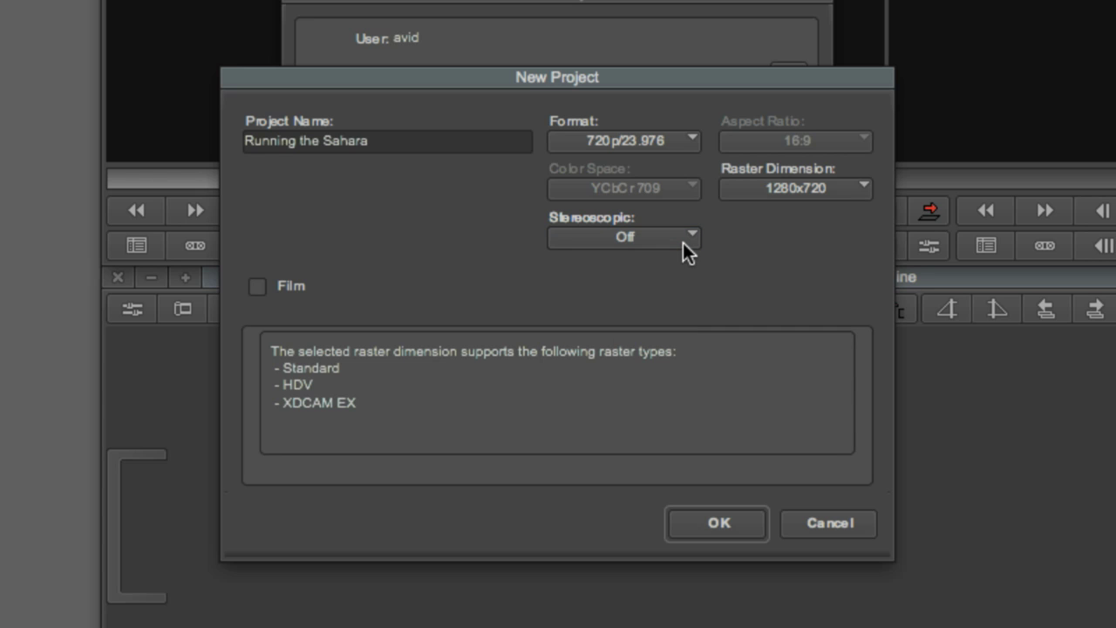
click(853, 191)
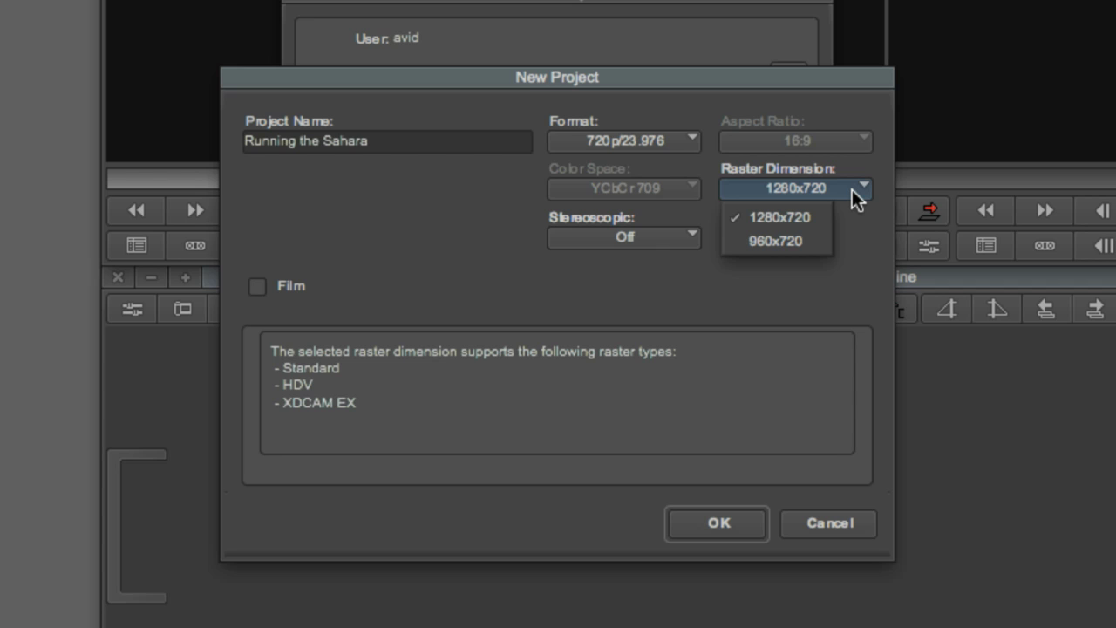
click(853, 190)
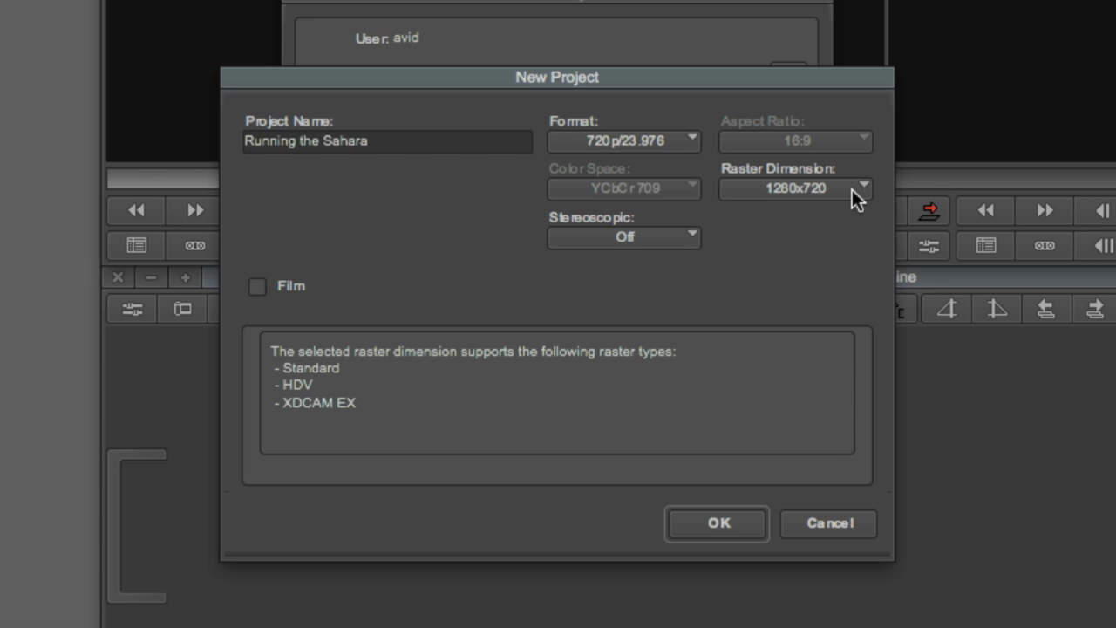
click(289, 299)
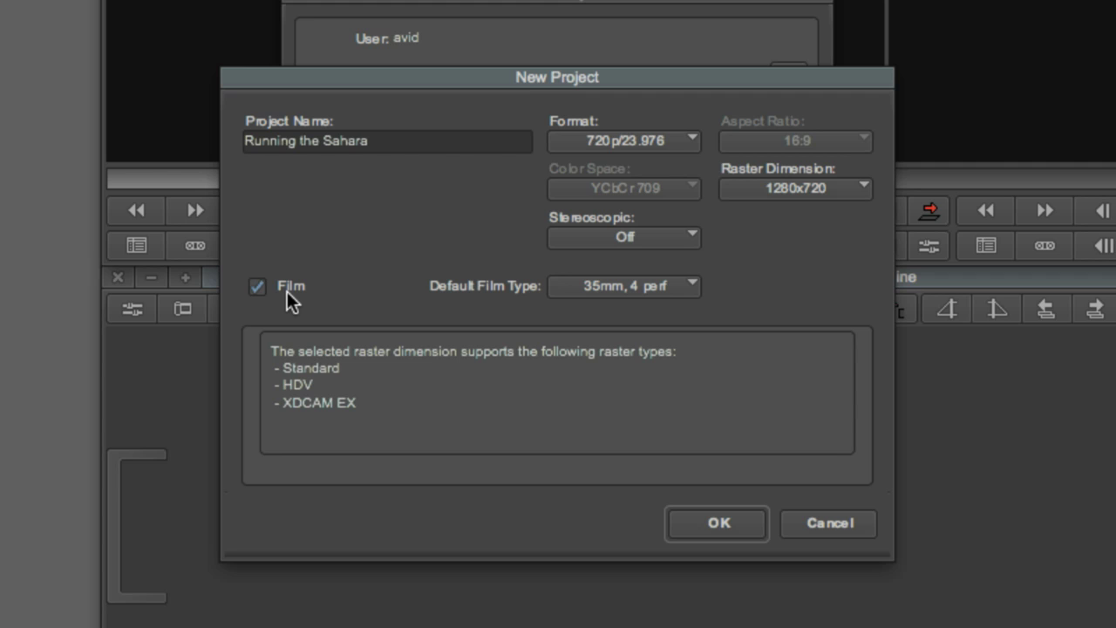
click(287, 292)
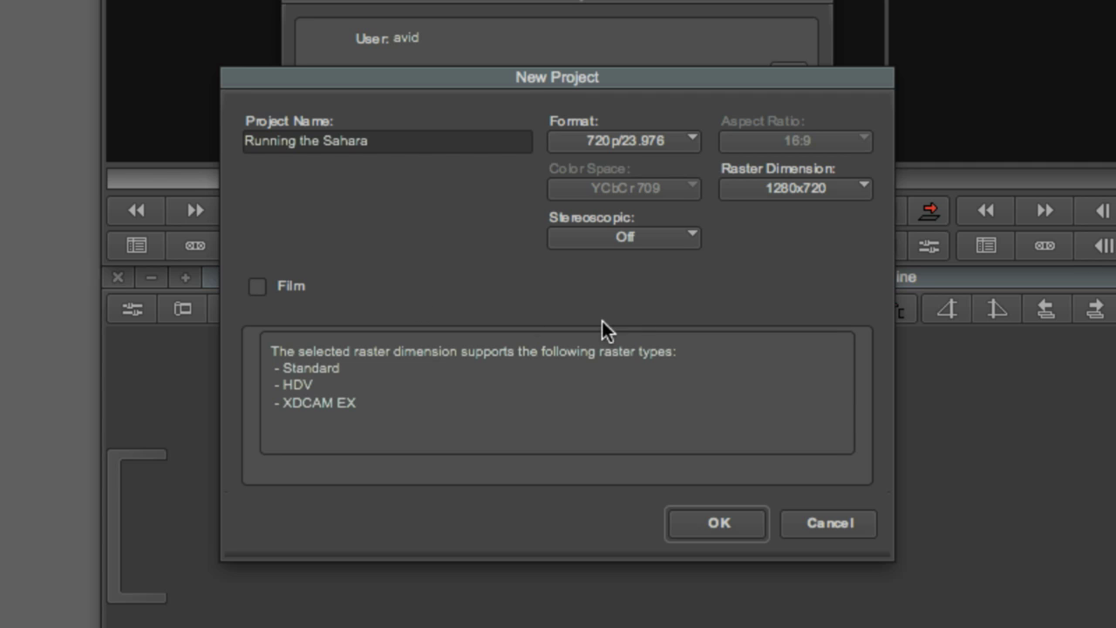
Step: Create and open Running the Sahara, then move its bin window below the Project window
click(738, 523)
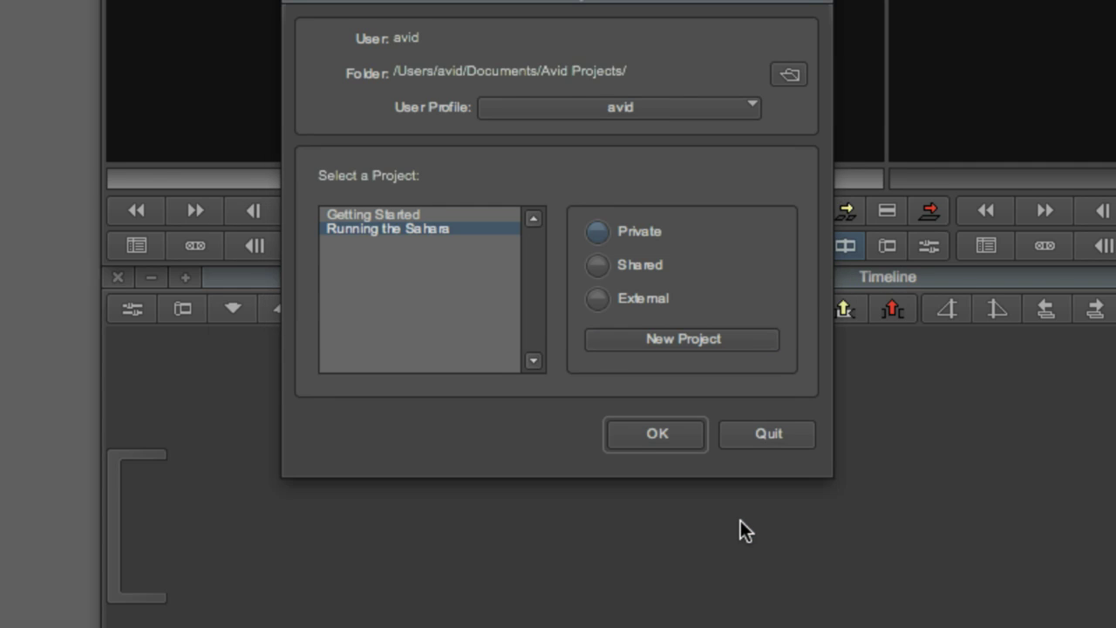
click(651, 431)
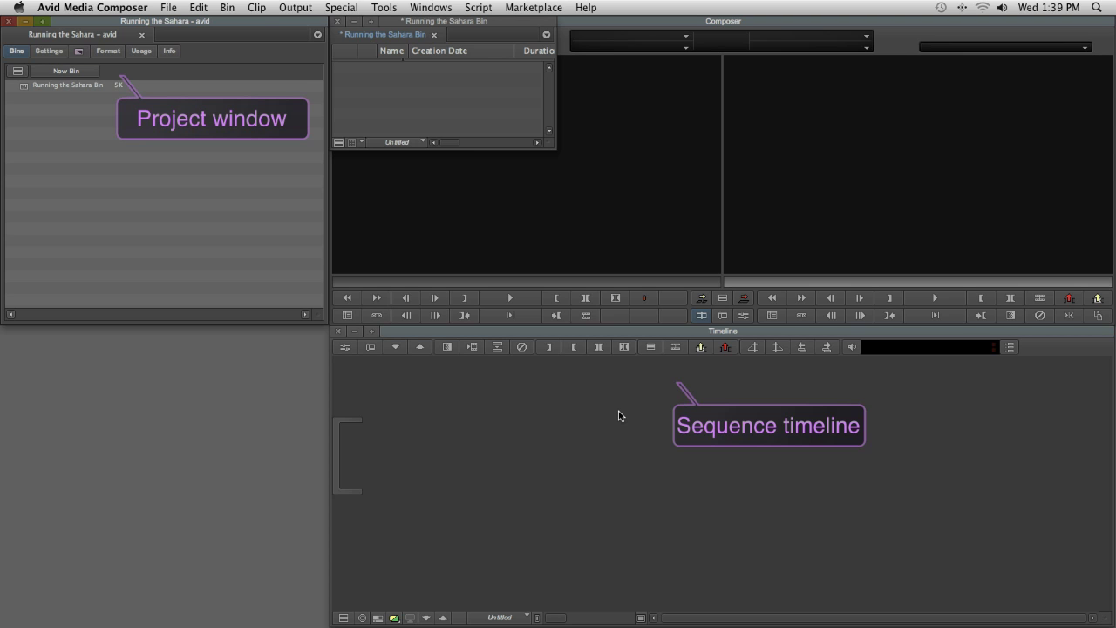
drag(468, 20, 136, 336)
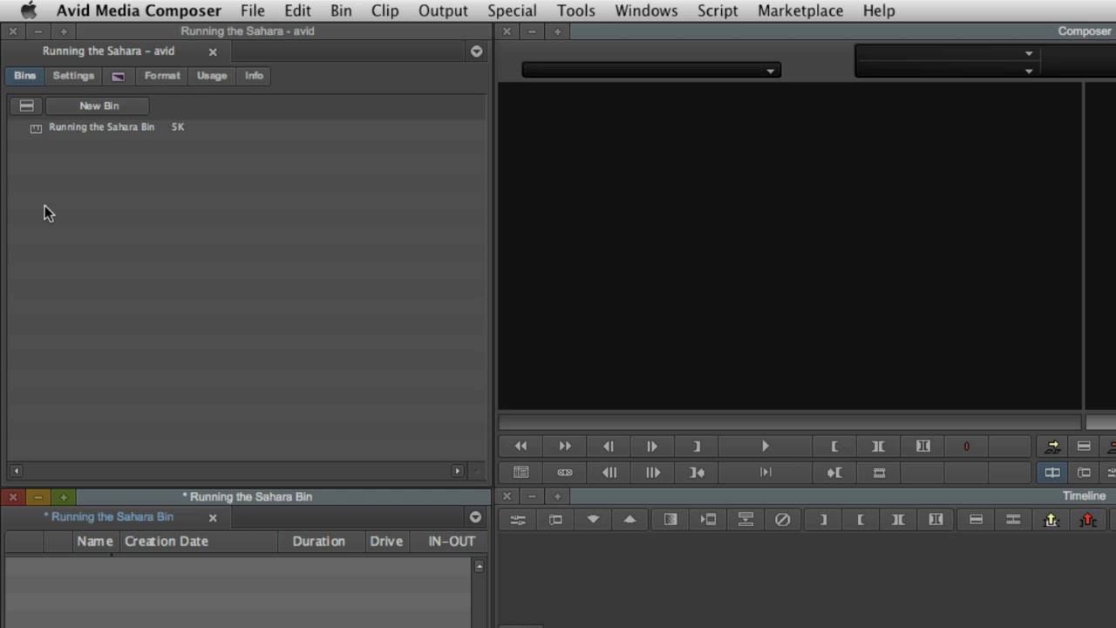
Step: Add a bin named Sequences and dock it as a tab beside Running the Sahara Bin
right_click(48, 214)
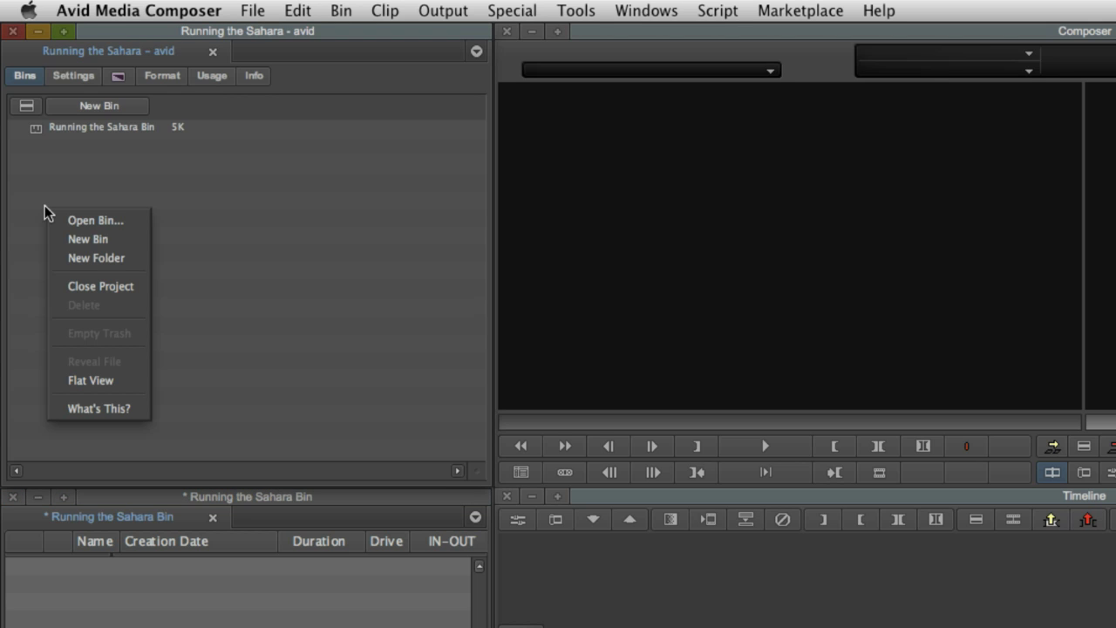
click(96, 238)
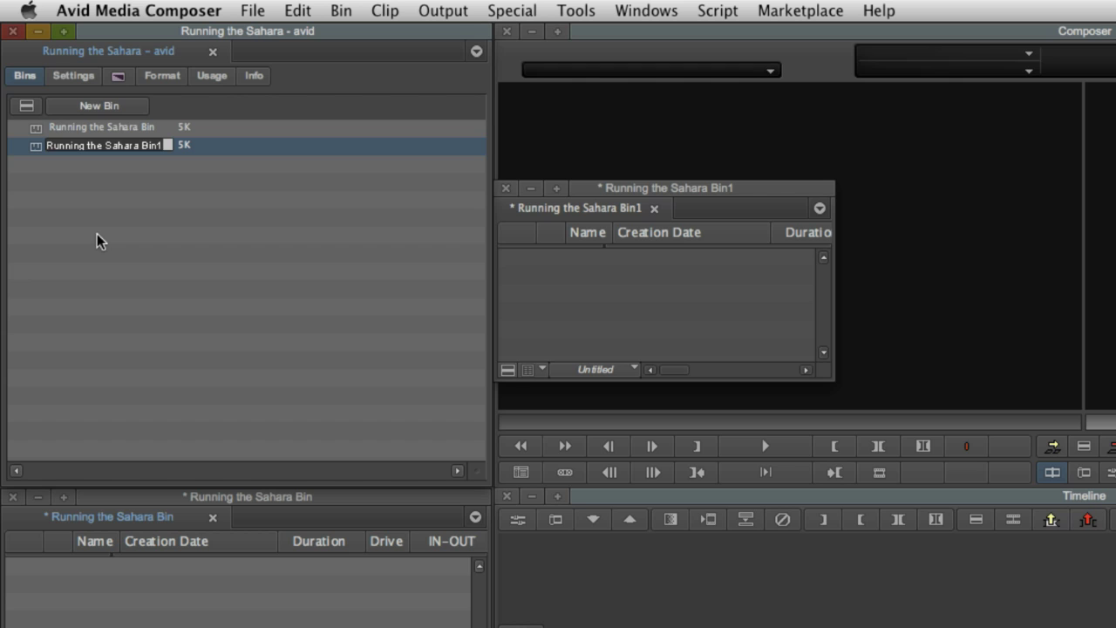
text(Sequences)
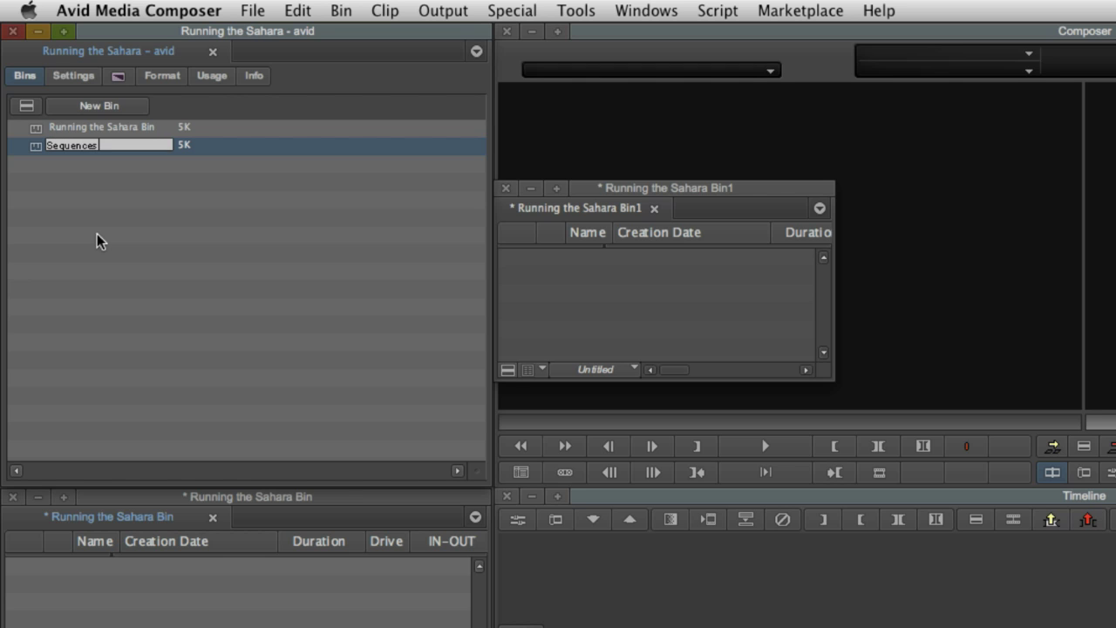
click(97, 233)
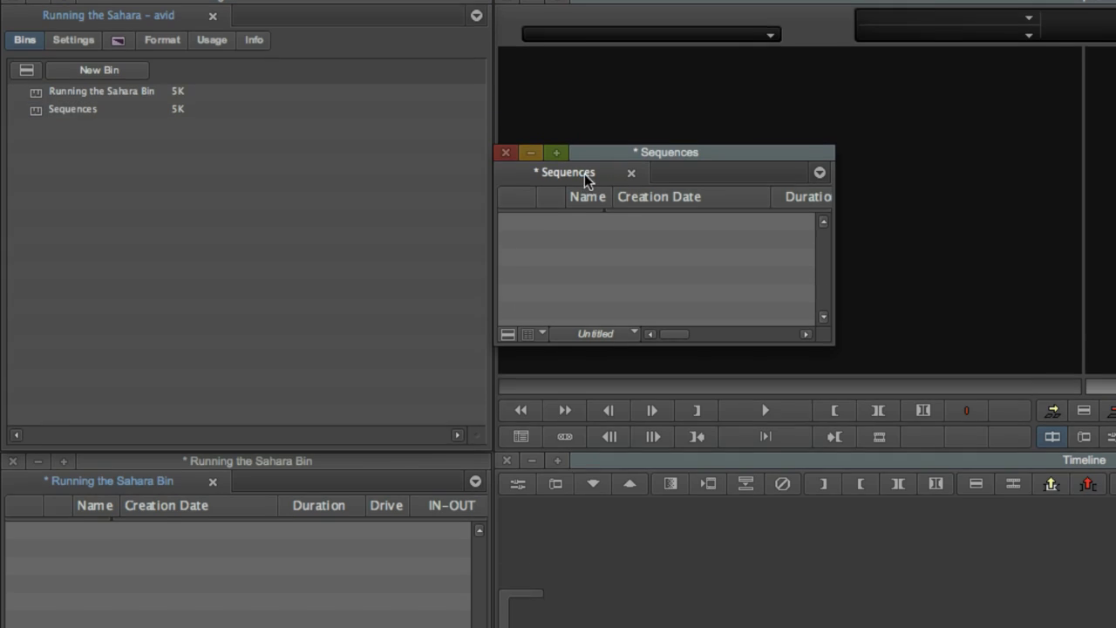
drag(582, 217, 296, 328)
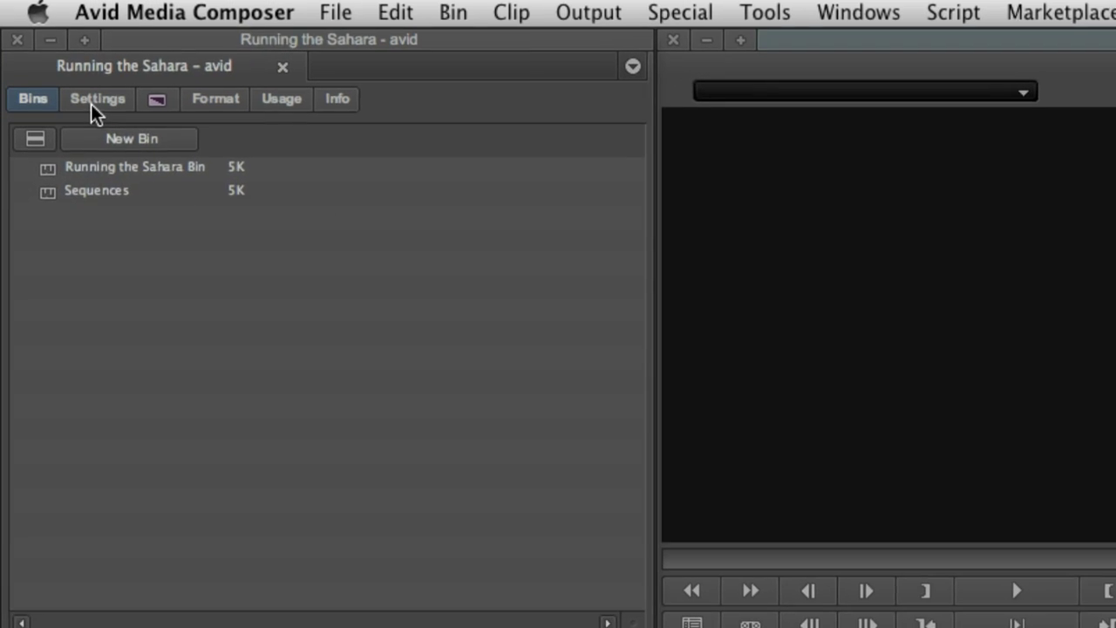
click(94, 103)
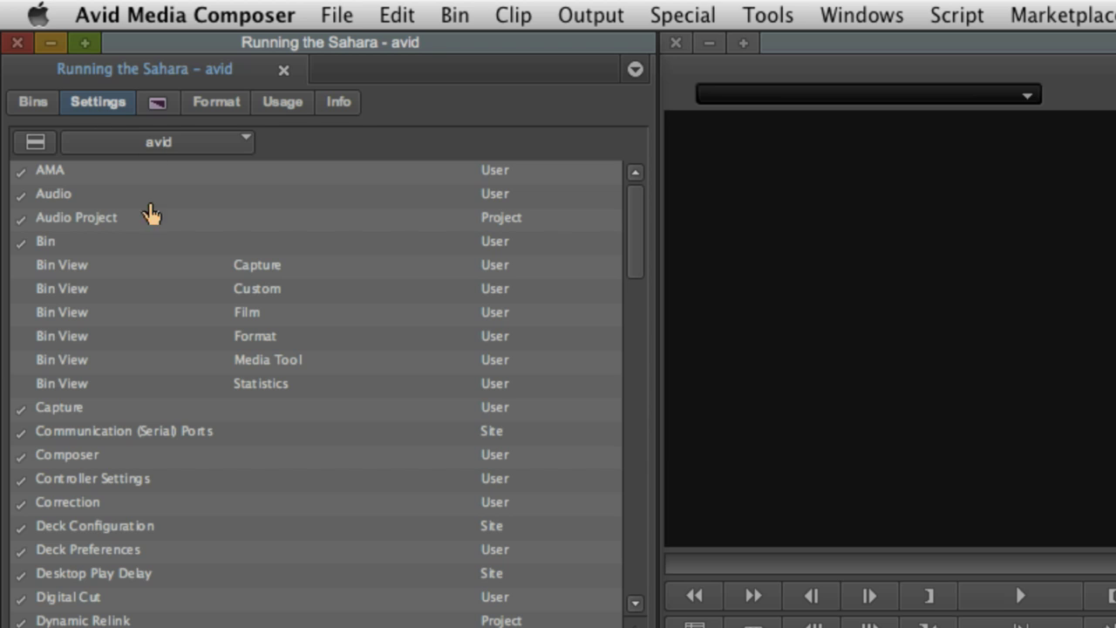
click(84, 253)
key(k)
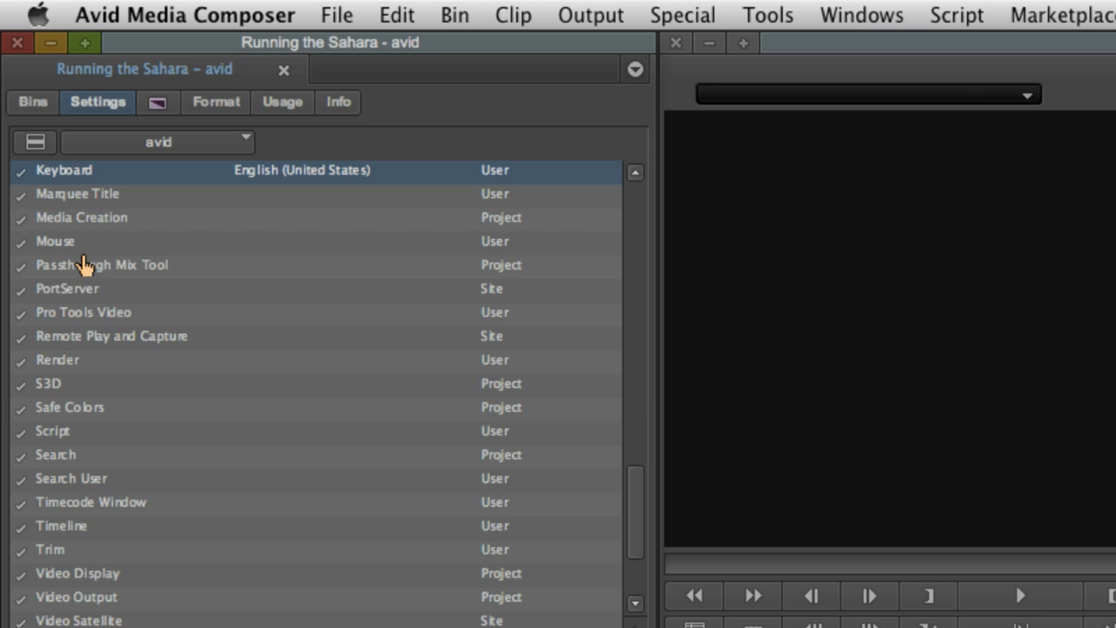
double_click(48, 173)
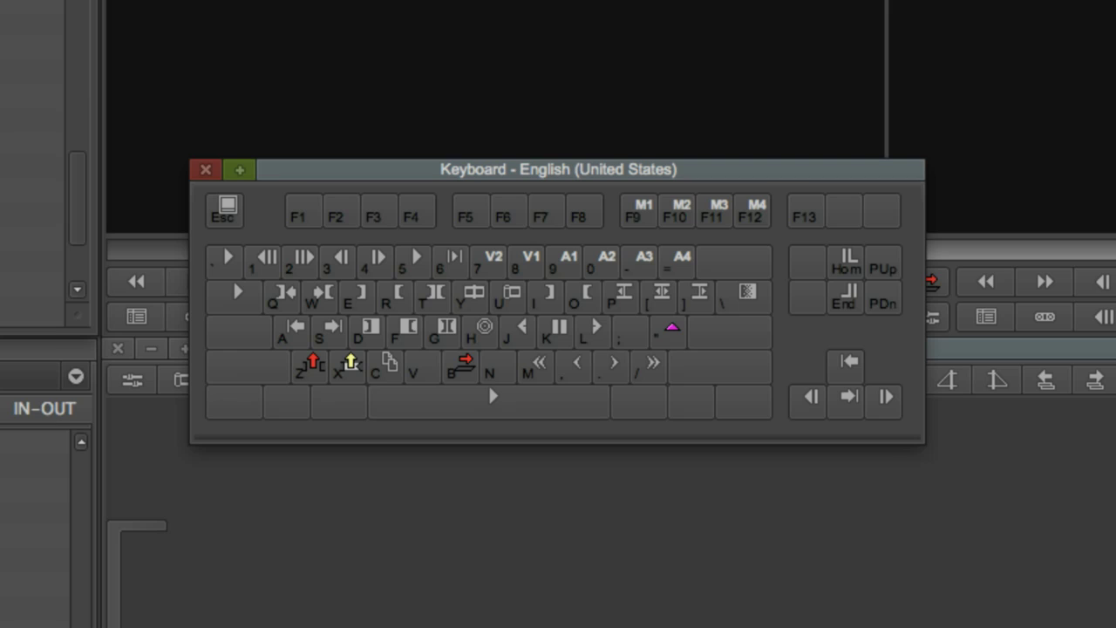
click(202, 174)
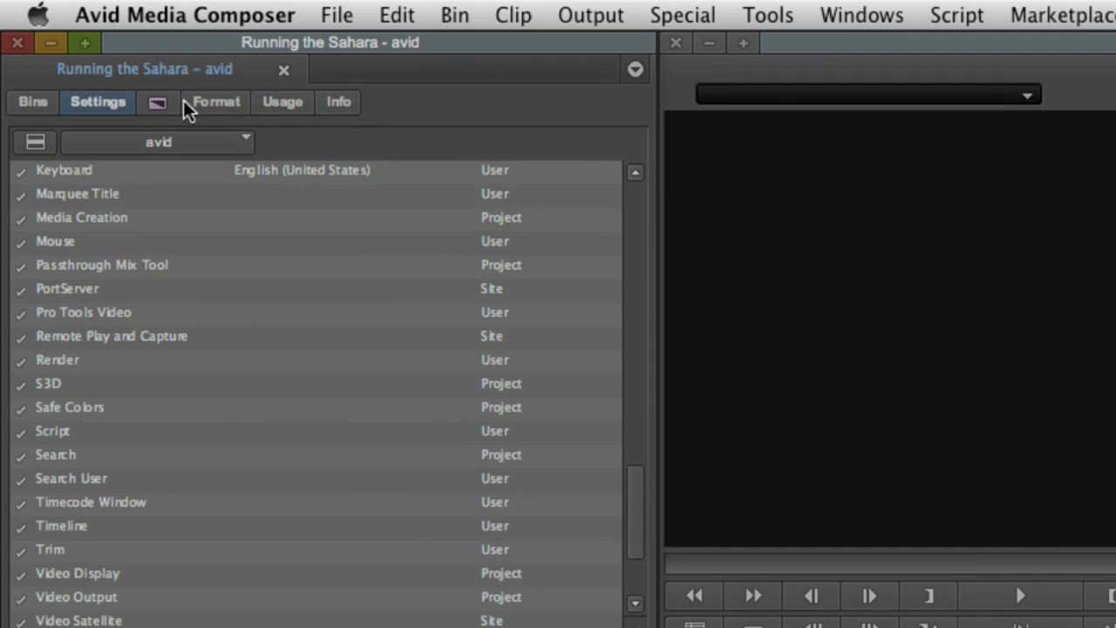
Step: Browse the Illusion FX and Image effect categories, then review the project's Format settings
click(159, 103)
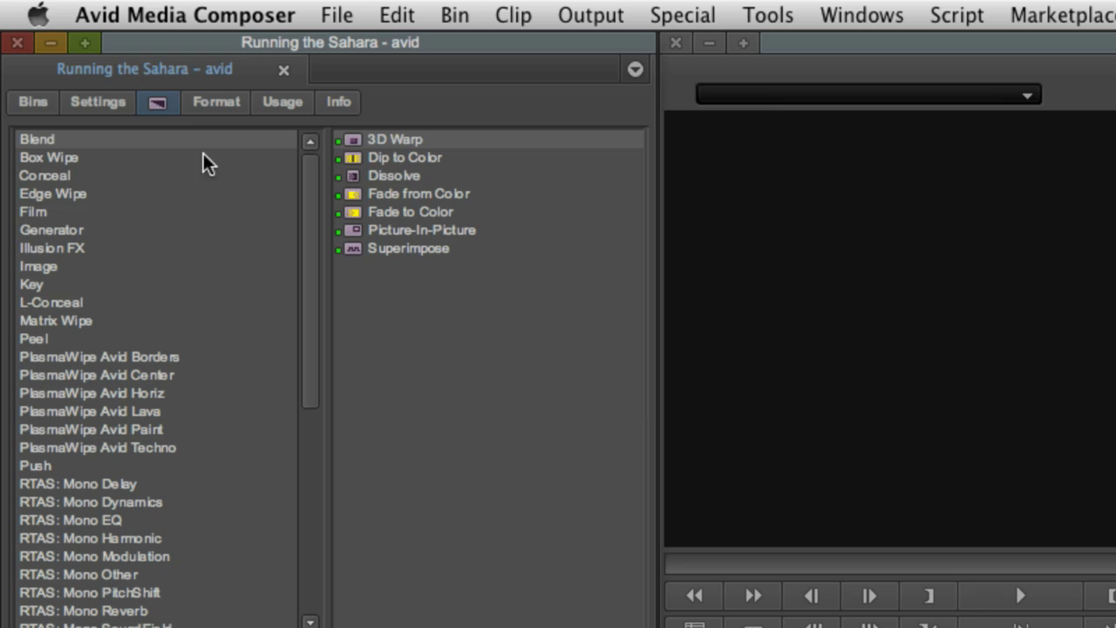
click(103, 248)
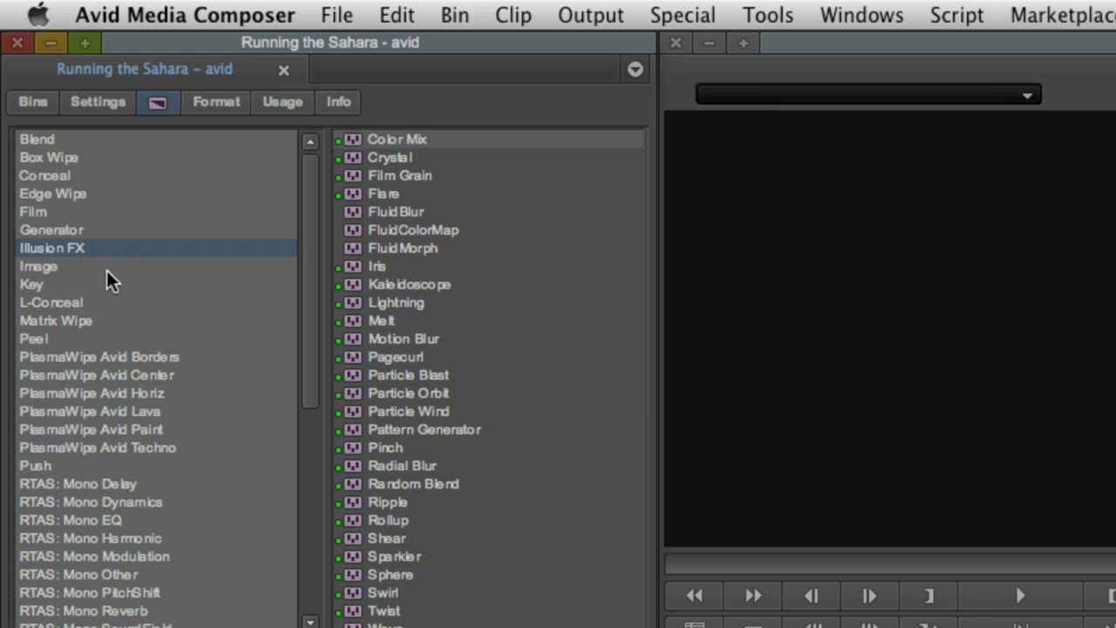
click(107, 266)
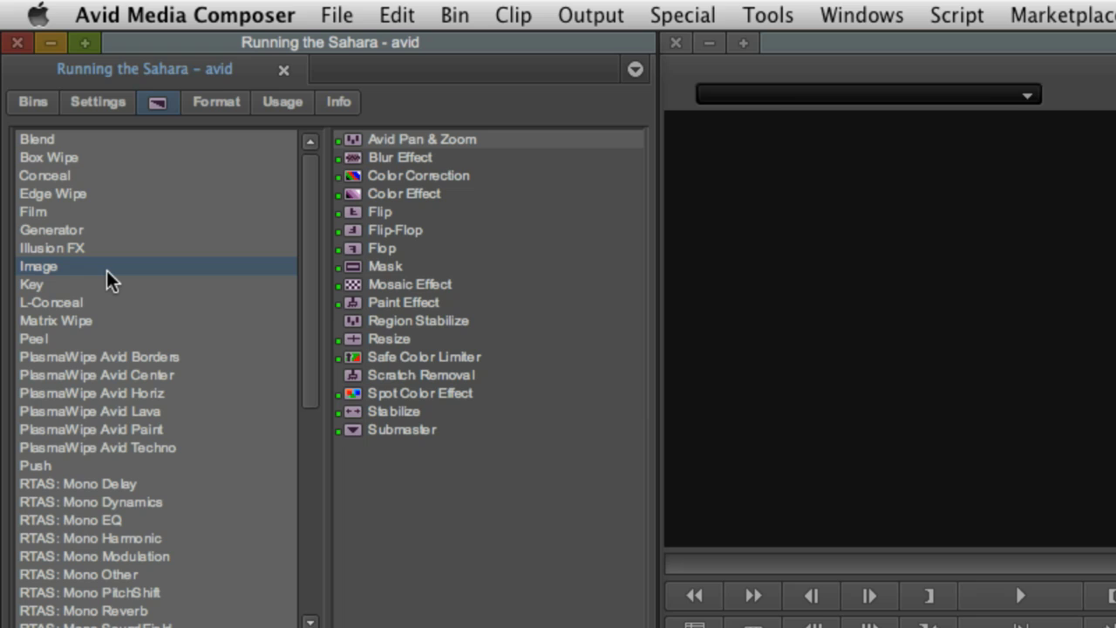
click(243, 113)
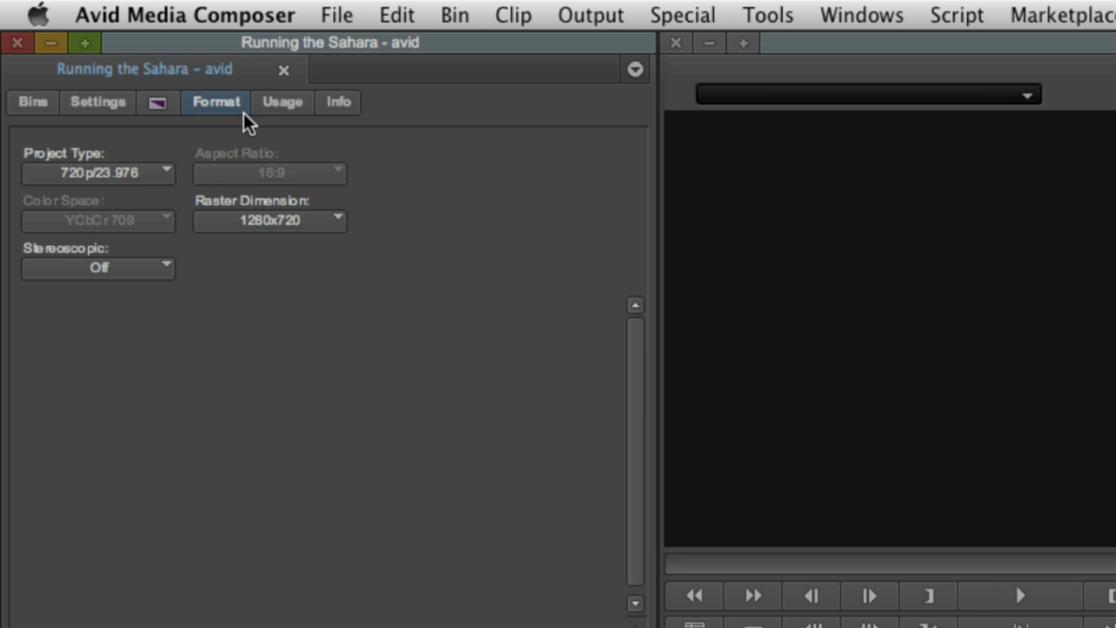
Step: Check the project's Usage and Info tabs and view the Hardware system information
click(312, 102)
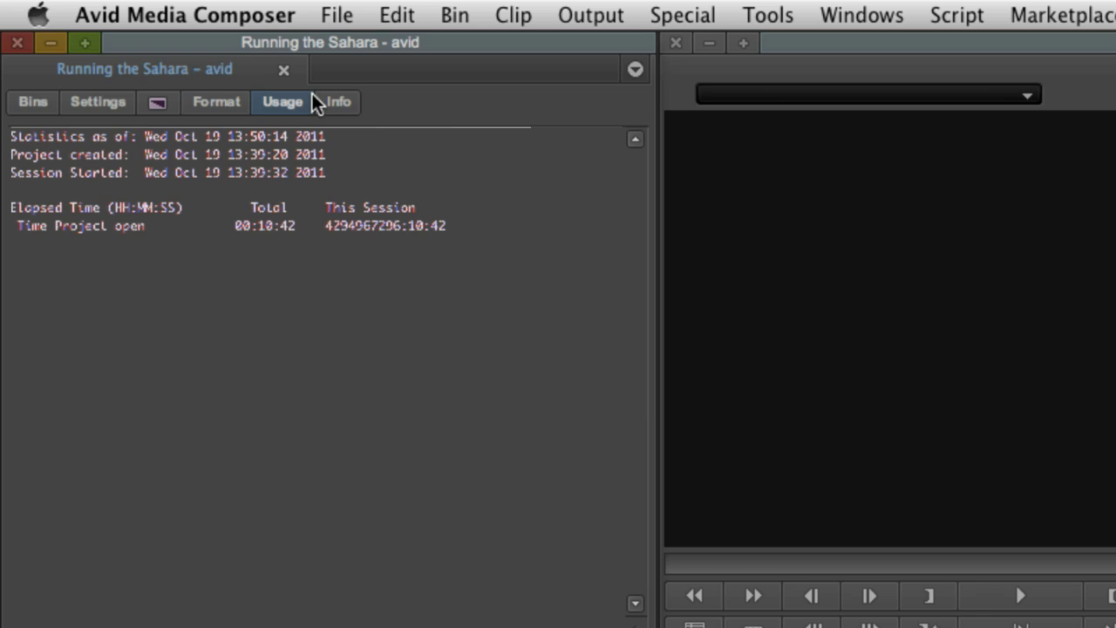
click(349, 102)
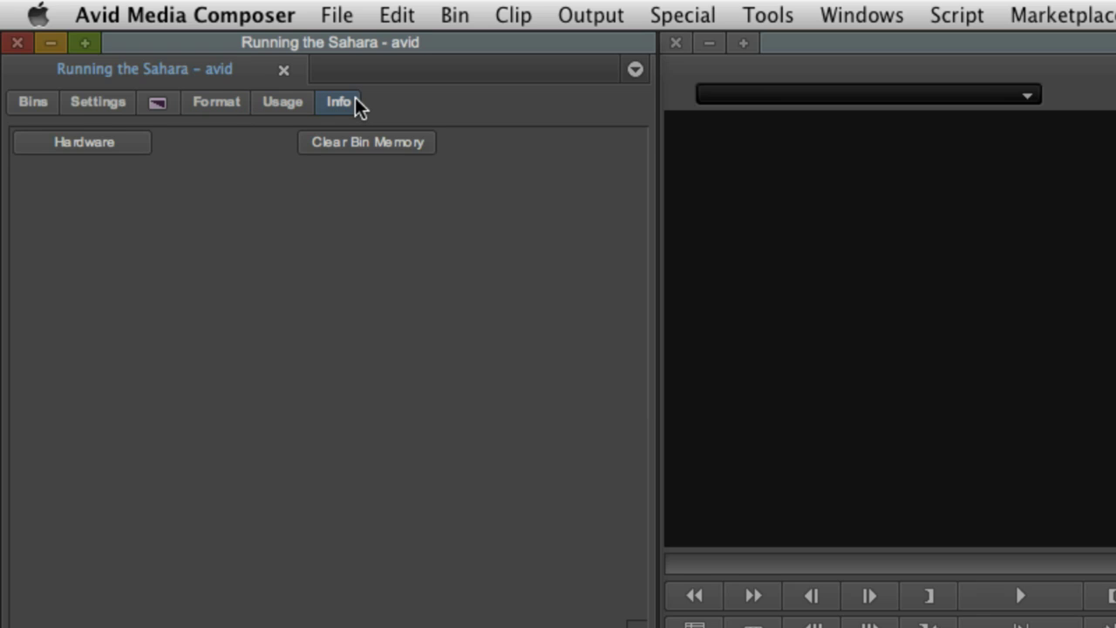
click(138, 148)
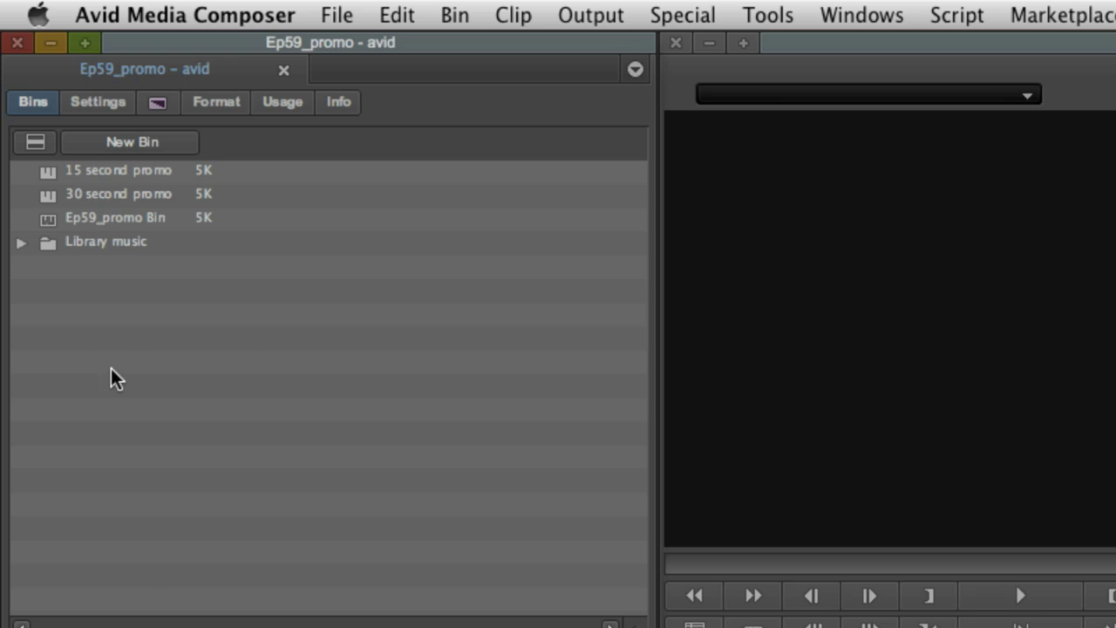
Step: Open Episode 59 Bin.avb from the Episode 59 folder into the project
right_click(94, 327)
click(204, 340)
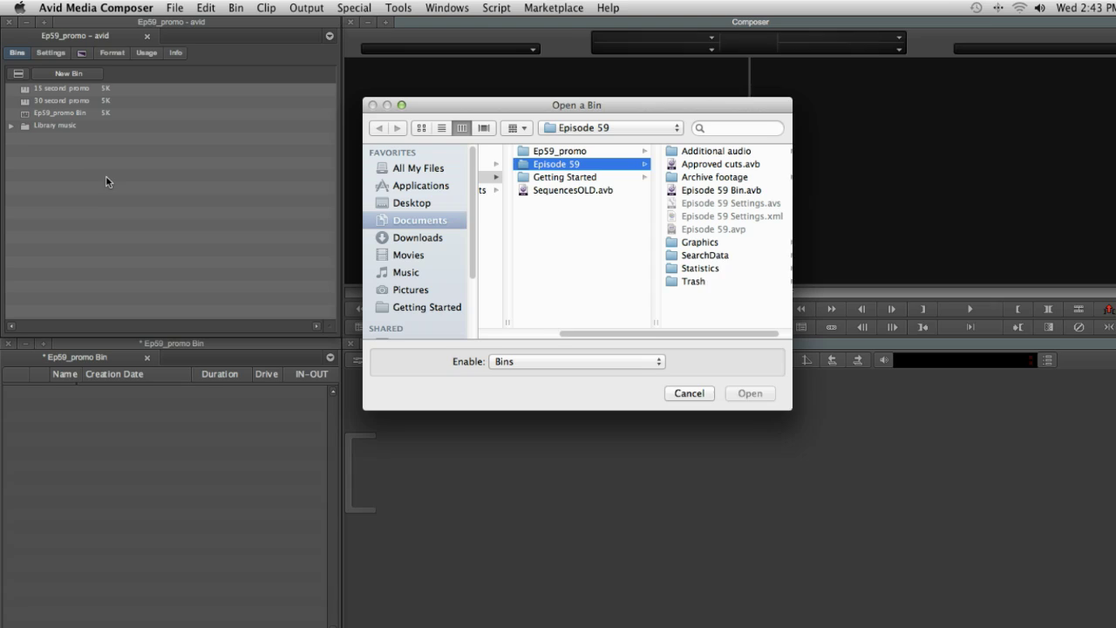
click(680, 185)
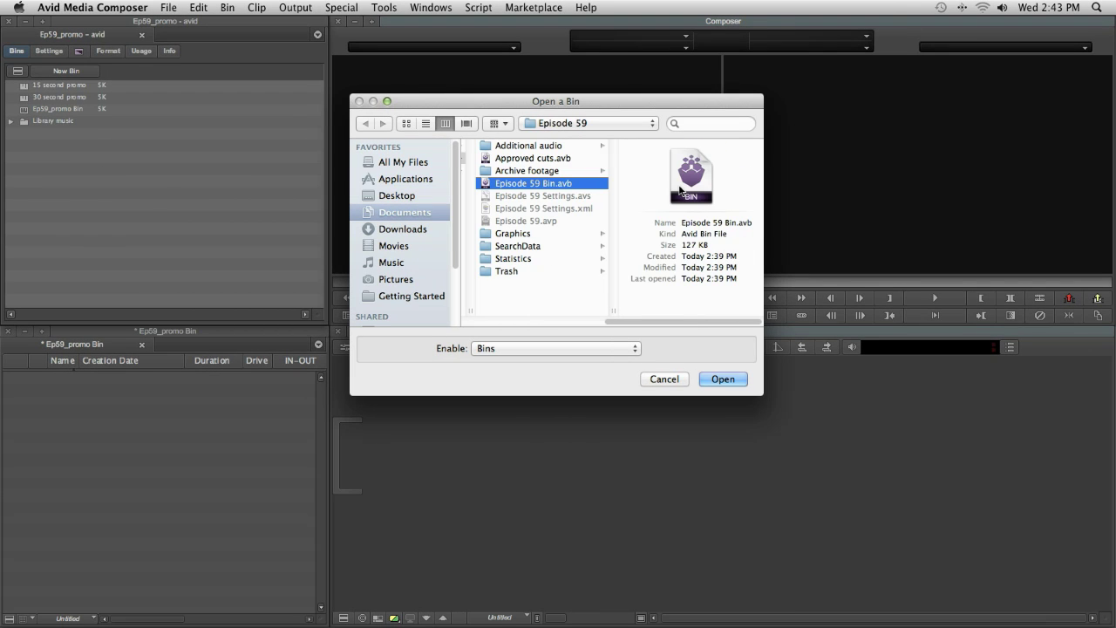
click(723, 379)
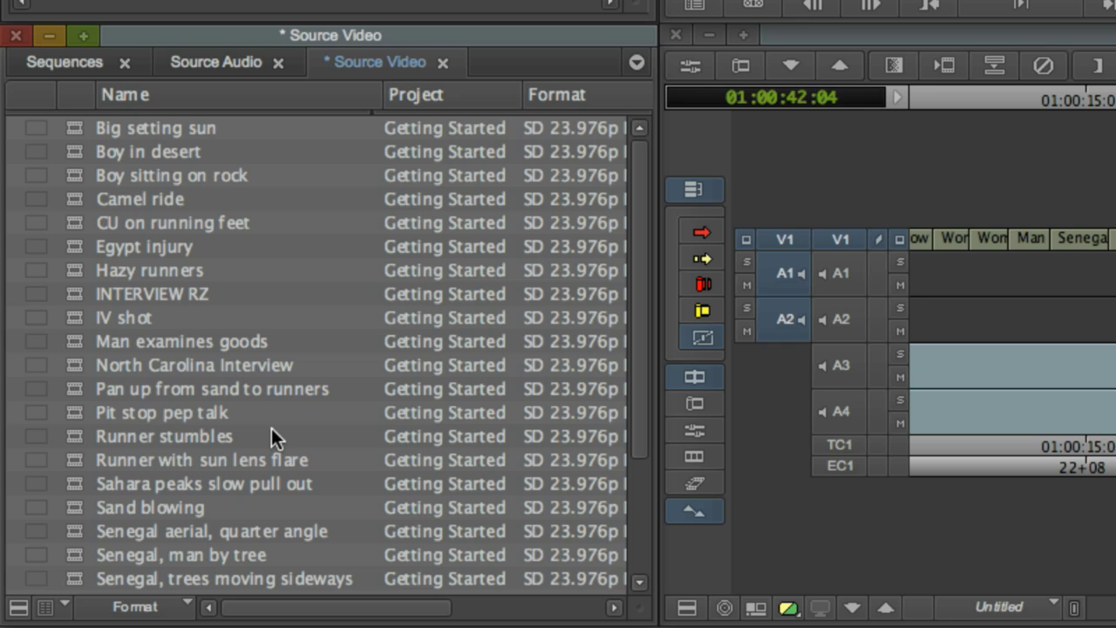
Step: In Frame view, reposition Big setting sun, Pan up from sand to runners and Boy in desert, then return to Text view
click(66, 604)
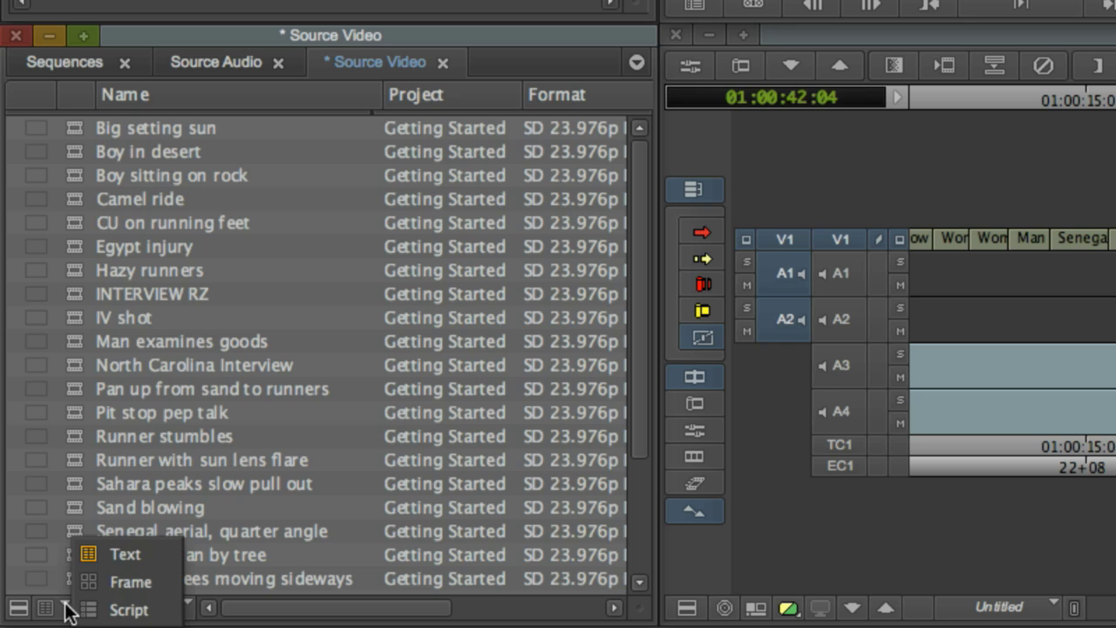
click(163, 585)
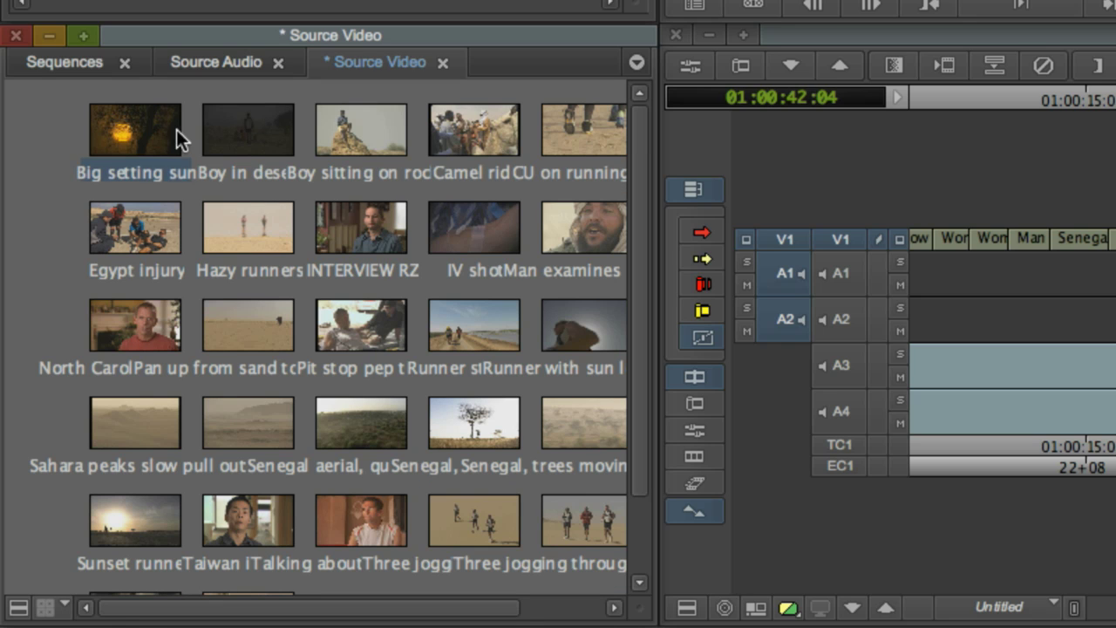
drag(176, 130, 110, 131)
mouse_move(259, 330)
mouse_down()
mouse_move(187, 135)
mouse_move(279, 215)
mouse_move(255, 322)
mouse_up()
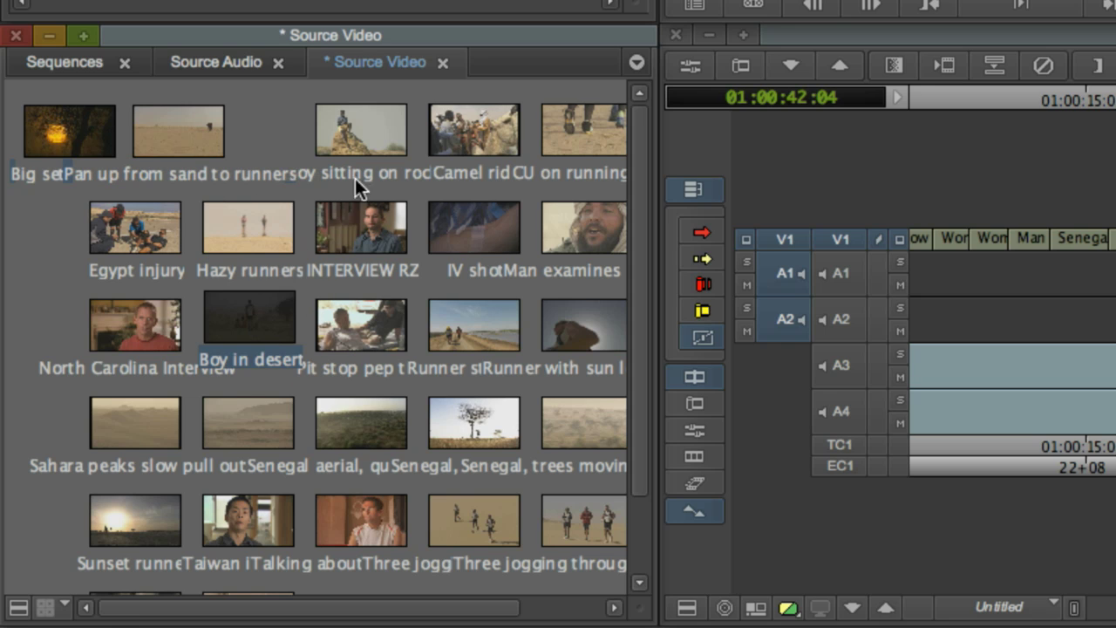
drag(359, 132, 298, 134)
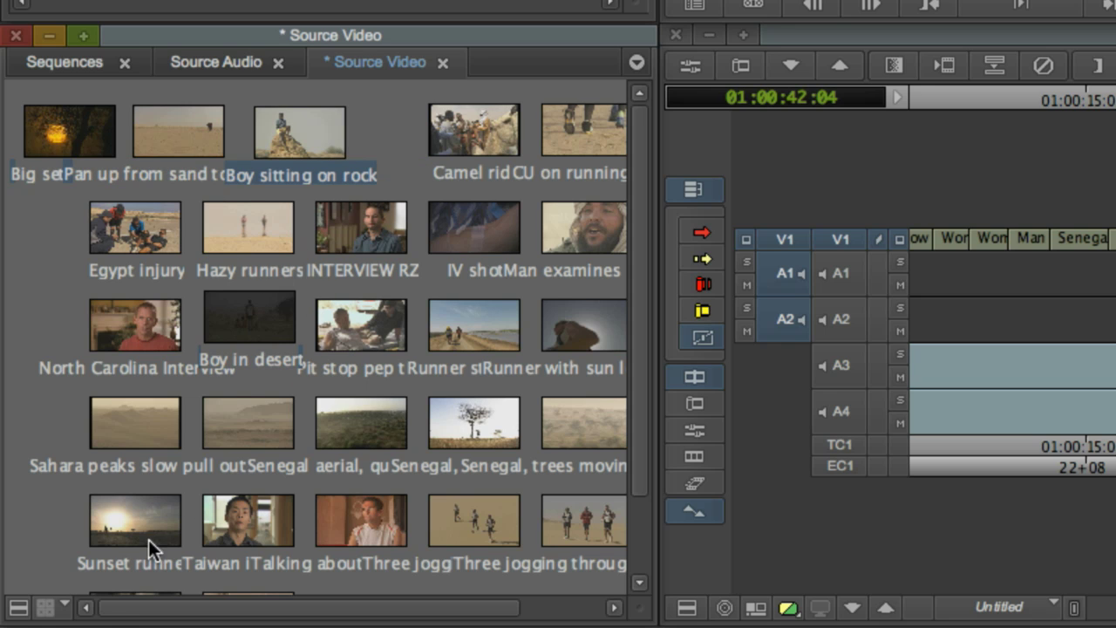
click(55, 605)
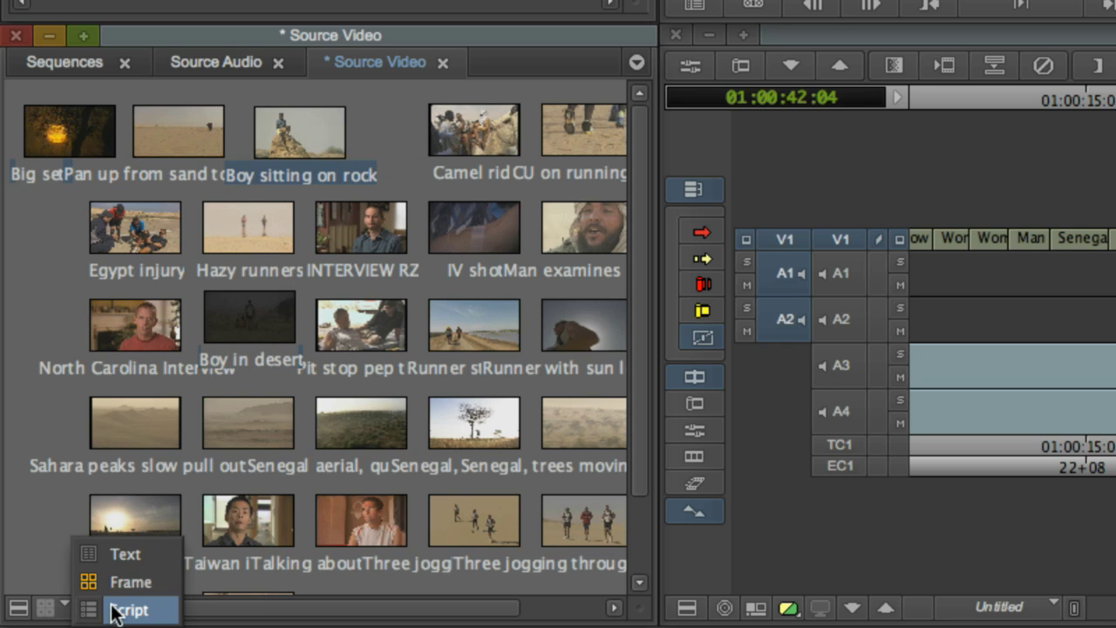
click(150, 553)
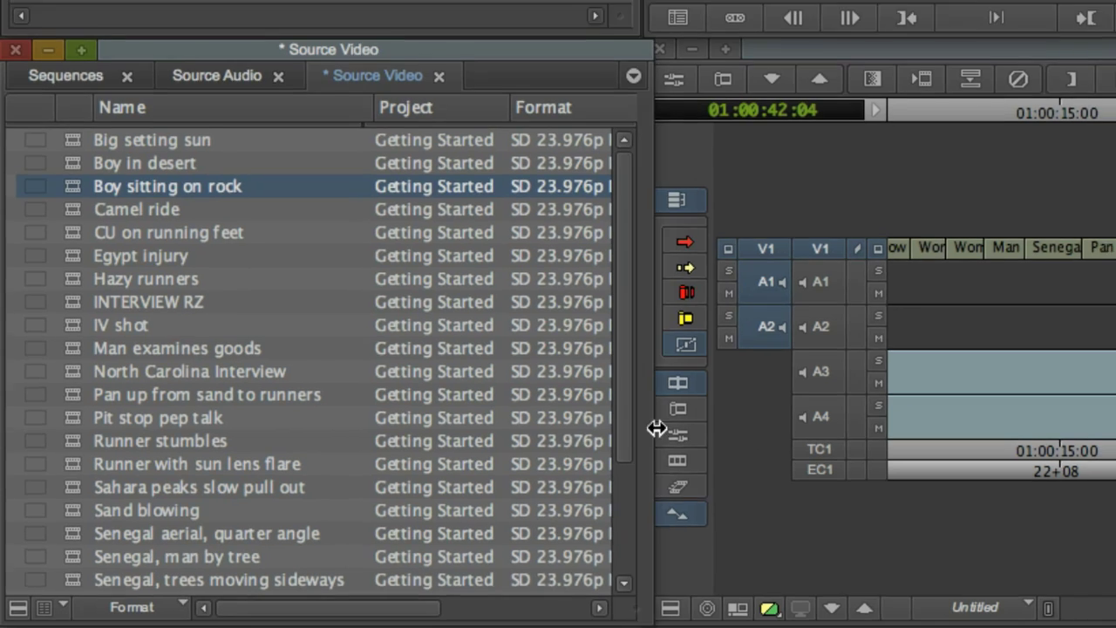
Step: Widen the Source Video bin and add the FPS, Image Aspect Ratio and IN-OUT columns
drag(655, 425, 995, 445)
drag(776, 484, 790, 483)
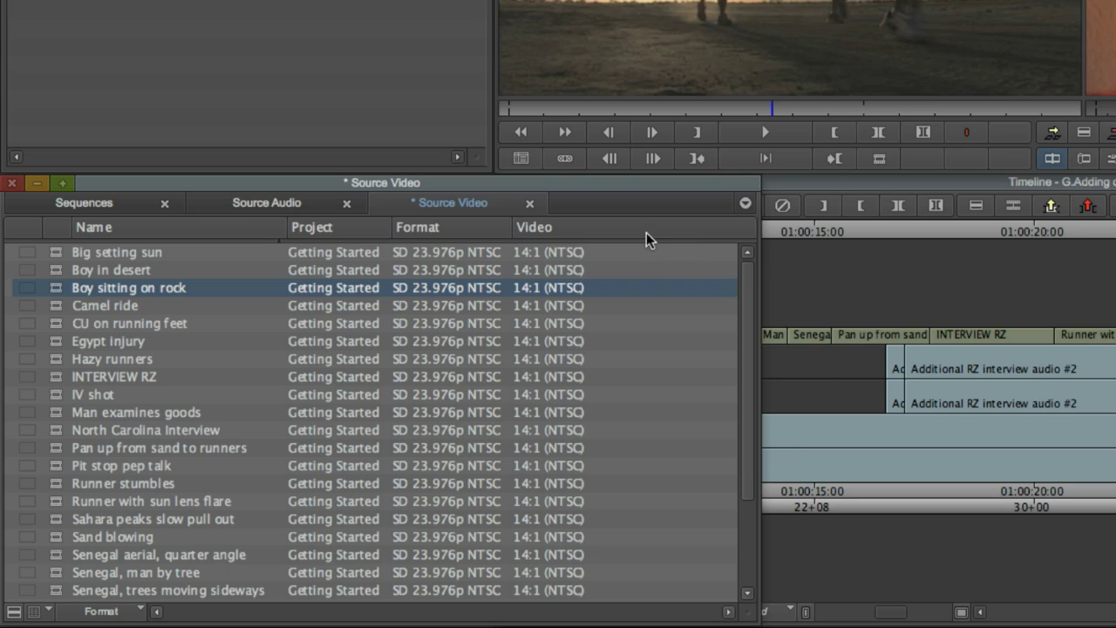
right_click(647, 232)
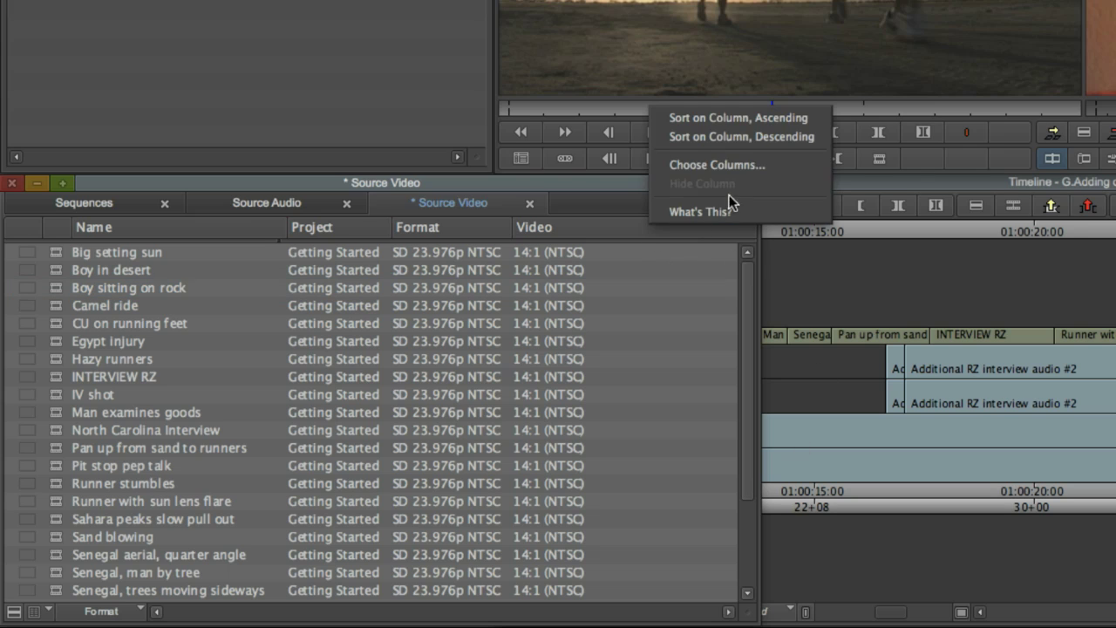
click(759, 166)
scroll(759, 168, down, 3)
click(735, 189)
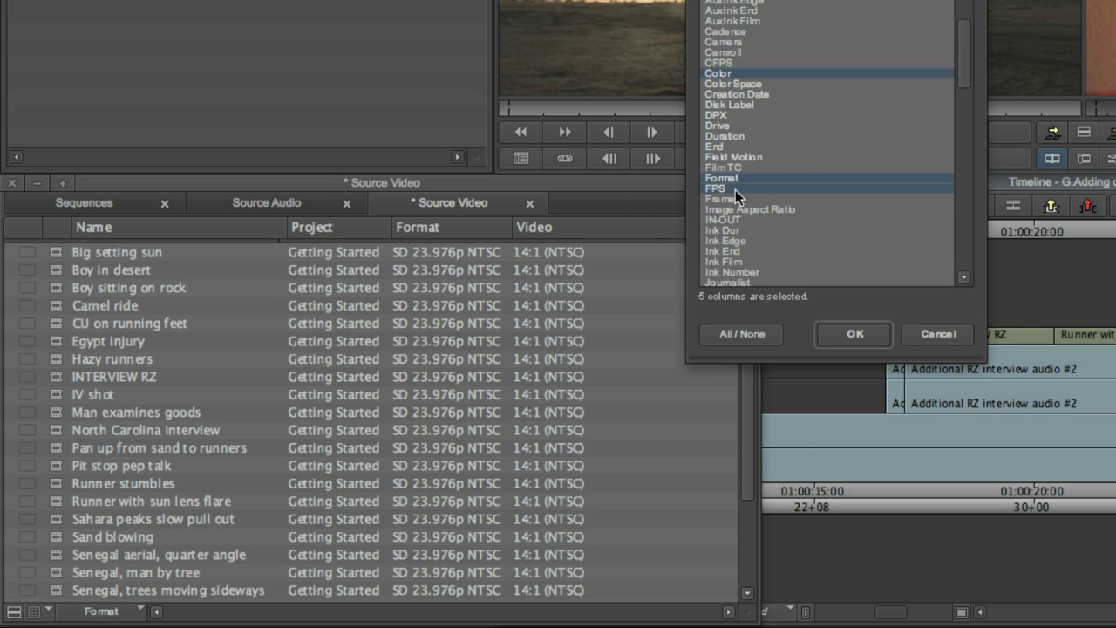
click(797, 210)
click(789, 220)
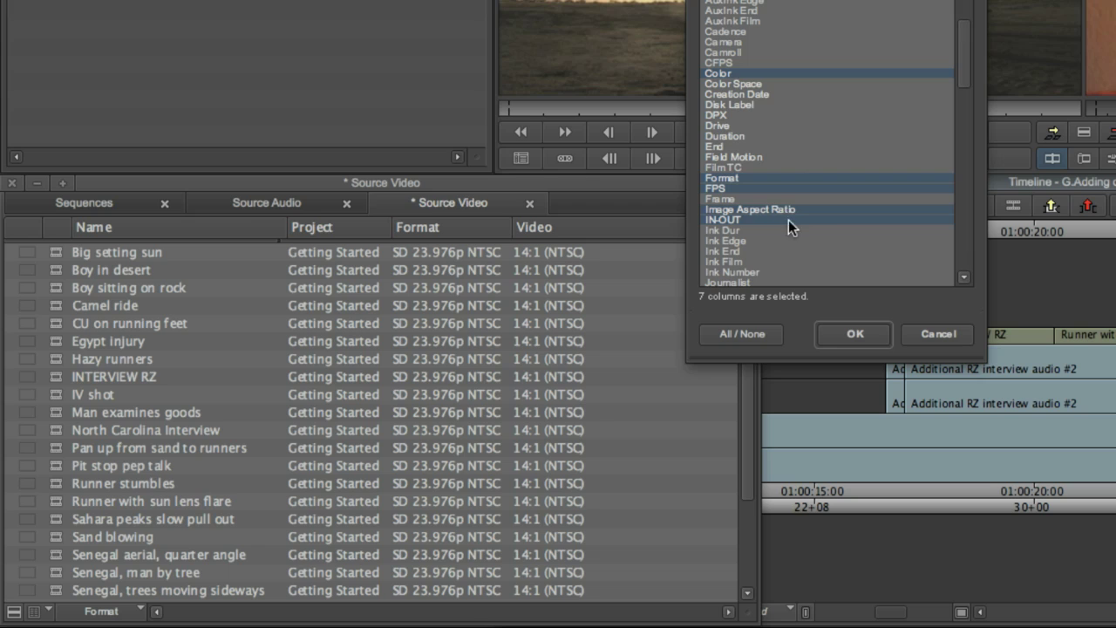
click(876, 340)
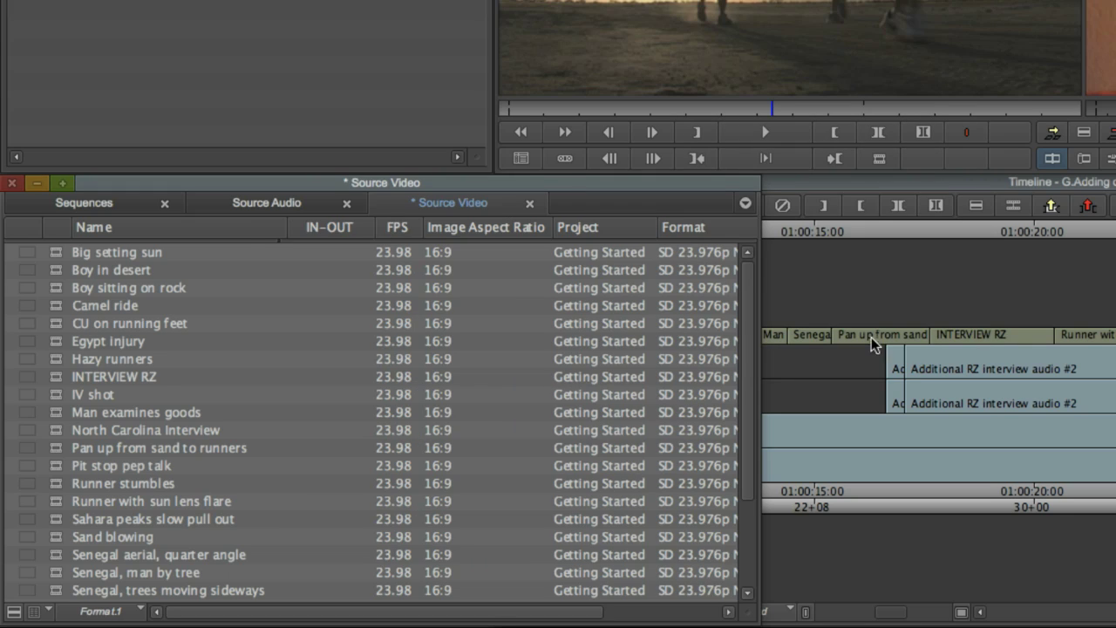
Step: Save the bin view as 'Format with in to out' and reapply it
click(136, 615)
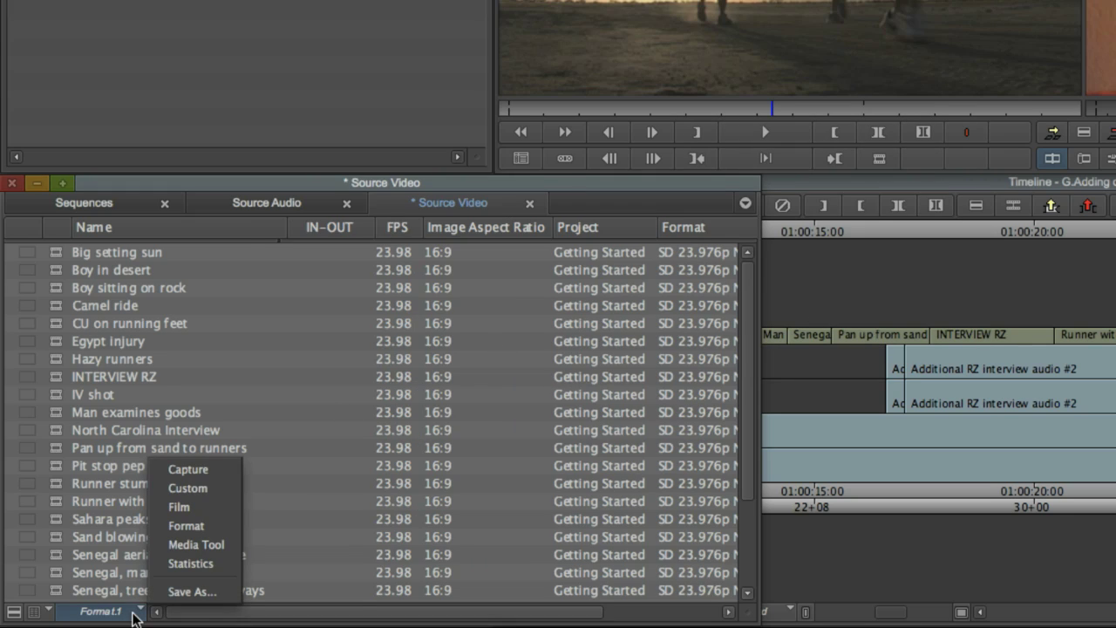
click(157, 590)
text(Format with in to out)
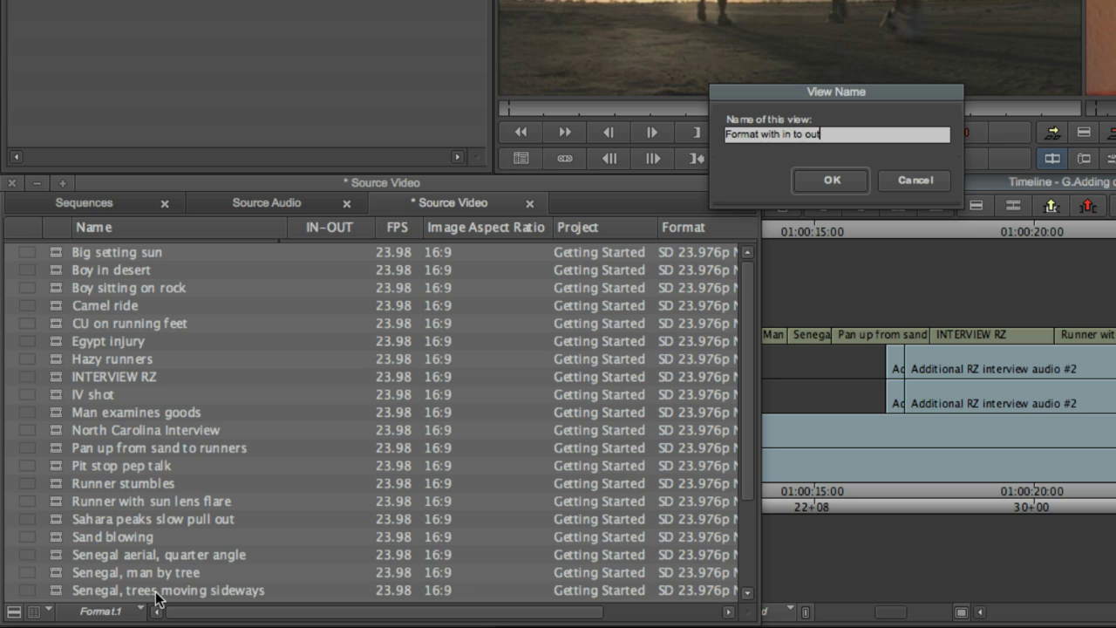
key(Return)
click(131, 611)
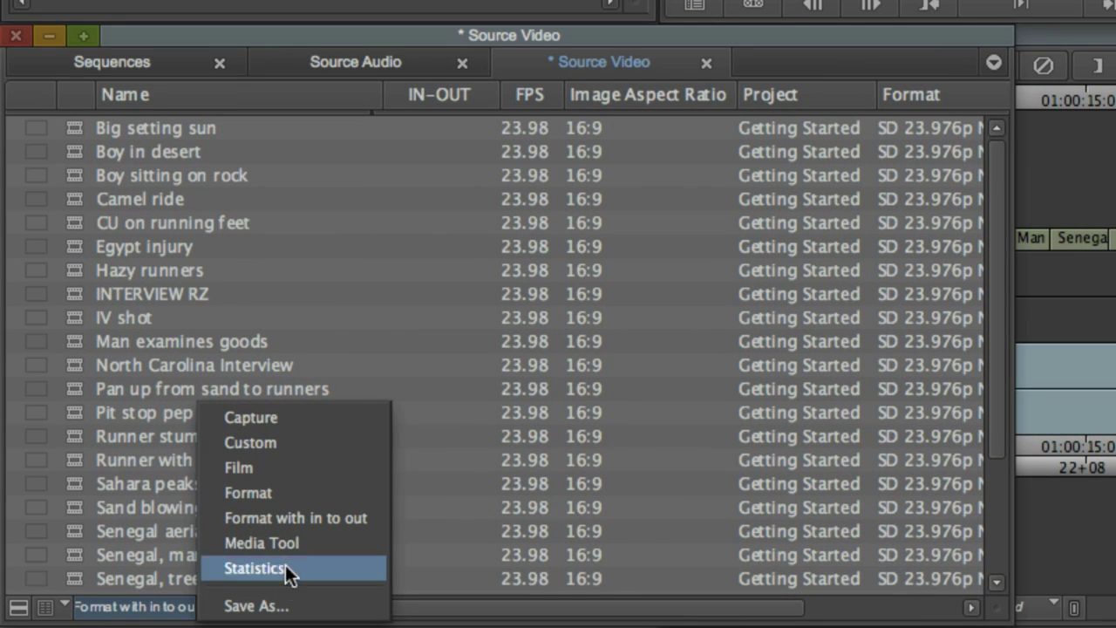
click(319, 524)
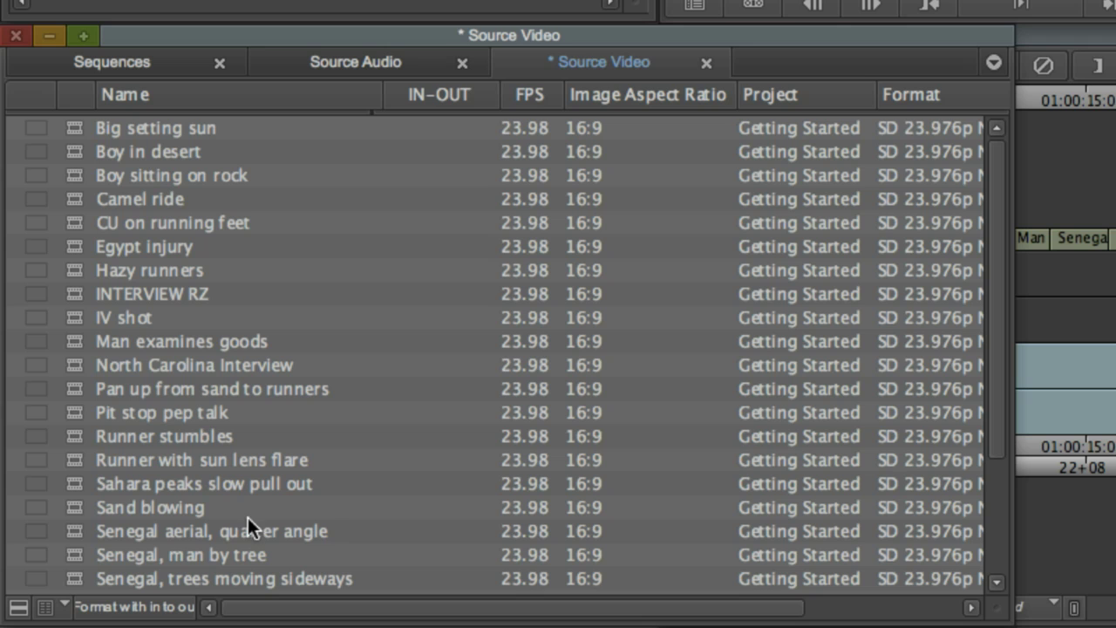
Step: Switch to Script view and add the note 'Check for alternat B cam footage.' to Boy sitting on rock
click(66, 606)
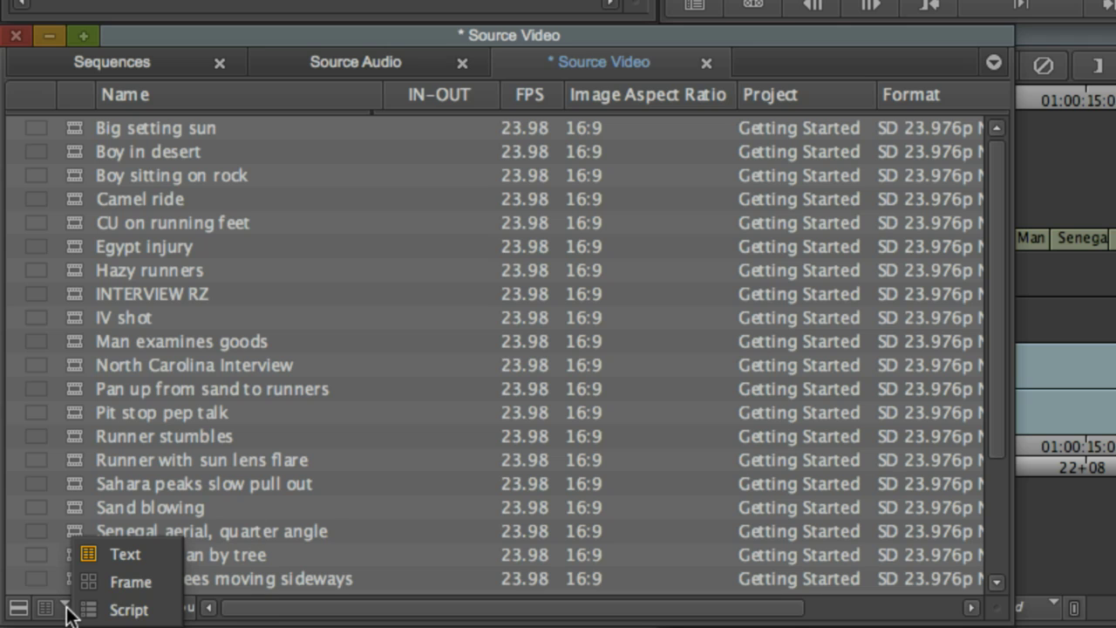
click(131, 609)
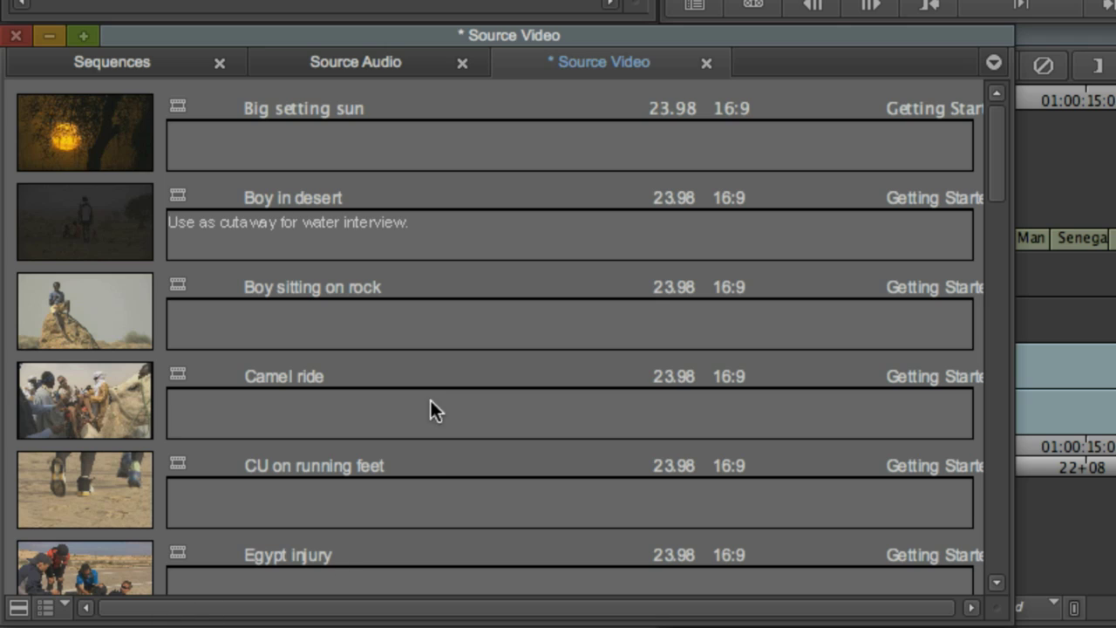
click(304, 323)
text(Check for alternat B cam footage.)
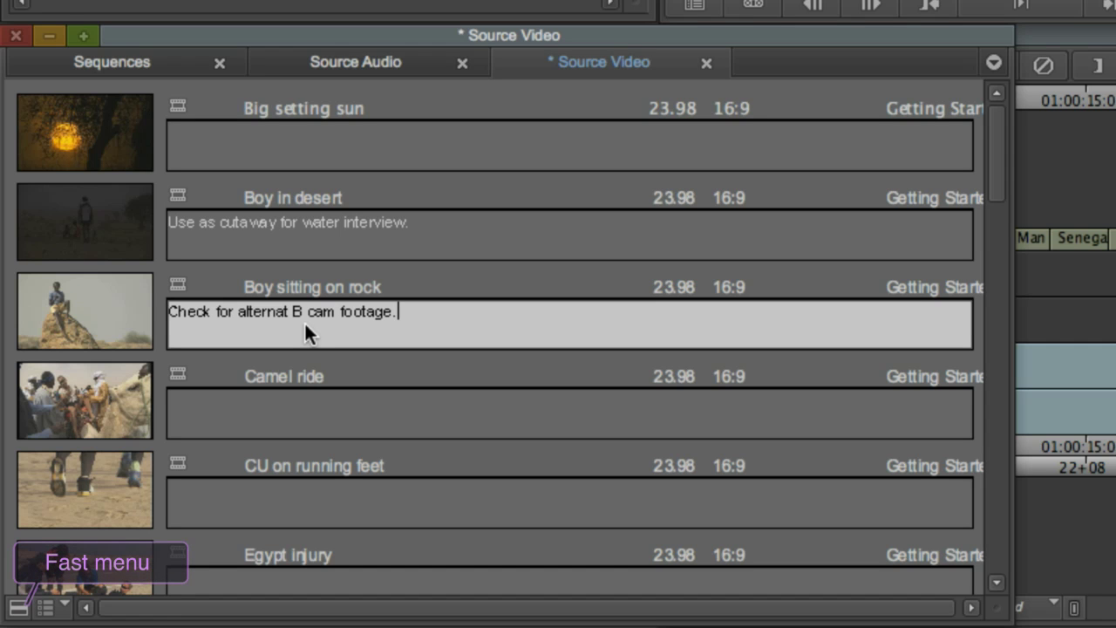
click(19, 607)
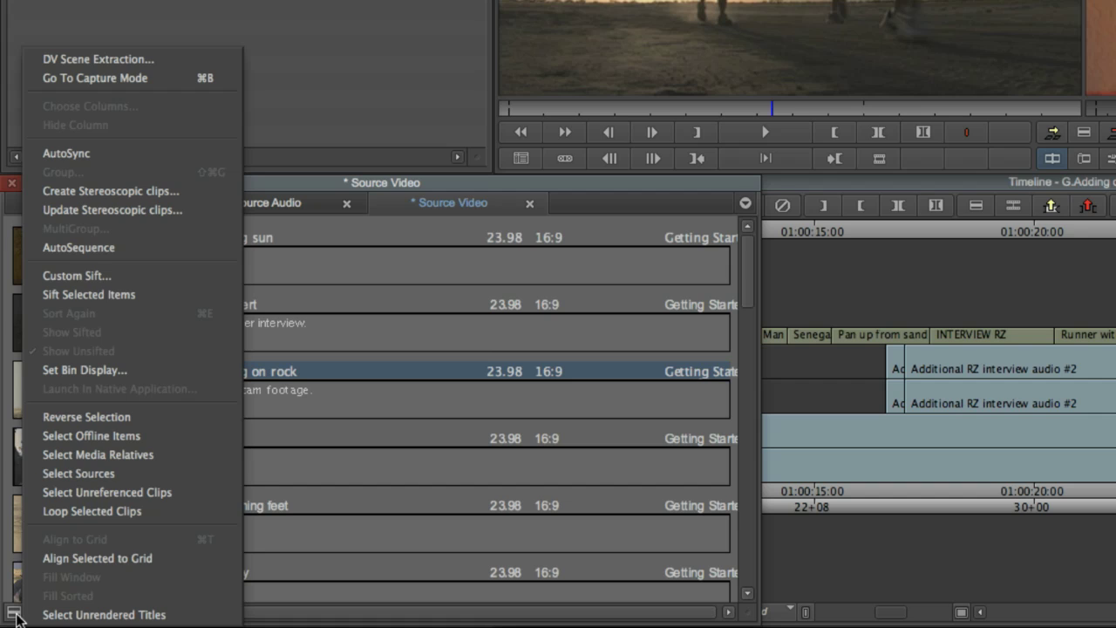
Step: Dismiss the bin Fast menu unused and drag the Source Video bin window narrower
click(15, 618)
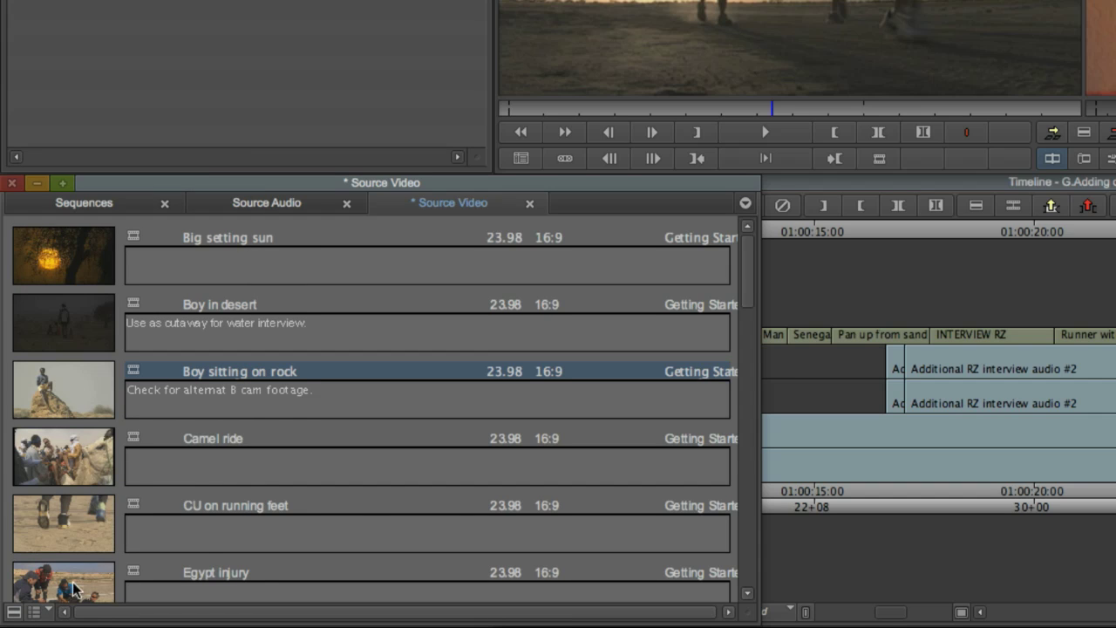
drag(755, 616, 486, 619)
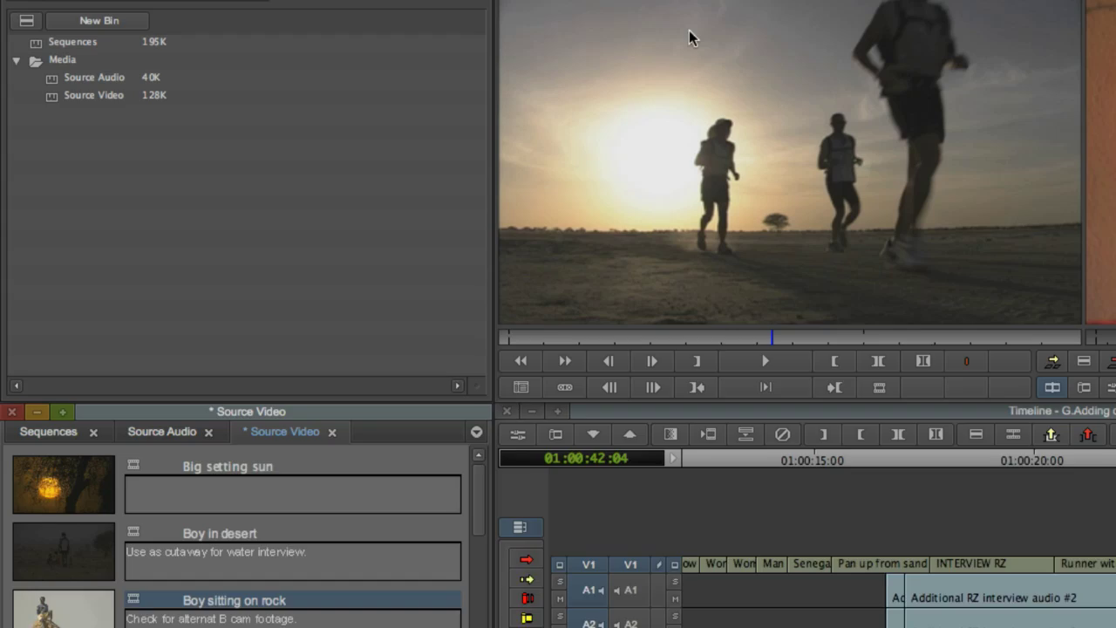
Step: Save the current workspace layout from Windows > Workspaces
click(647, 11)
mouse_move(656, 39)
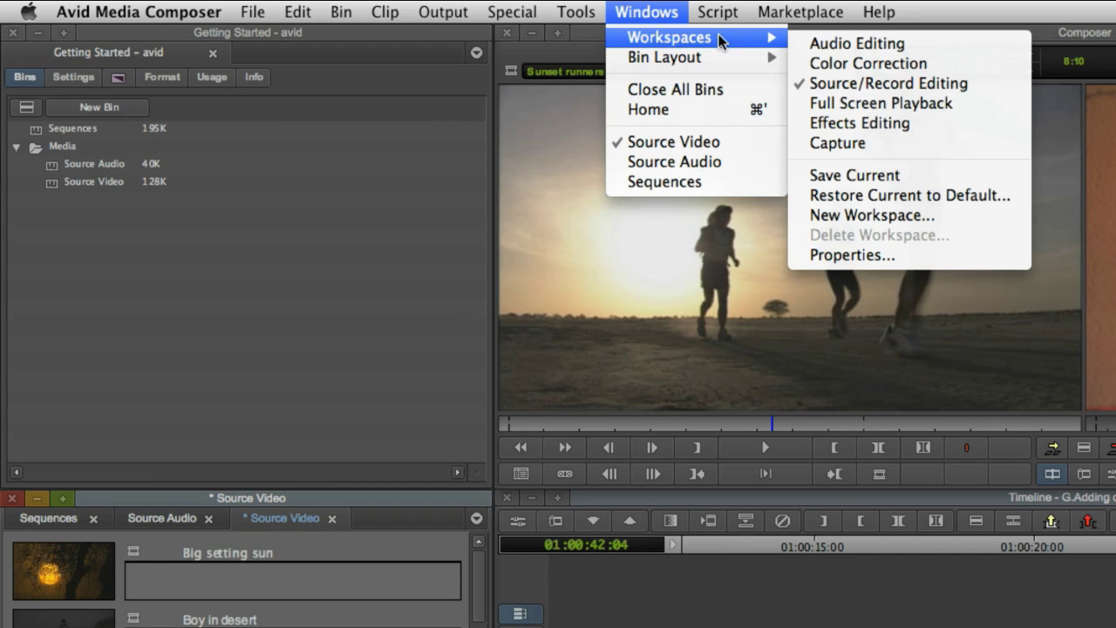
click(937, 174)
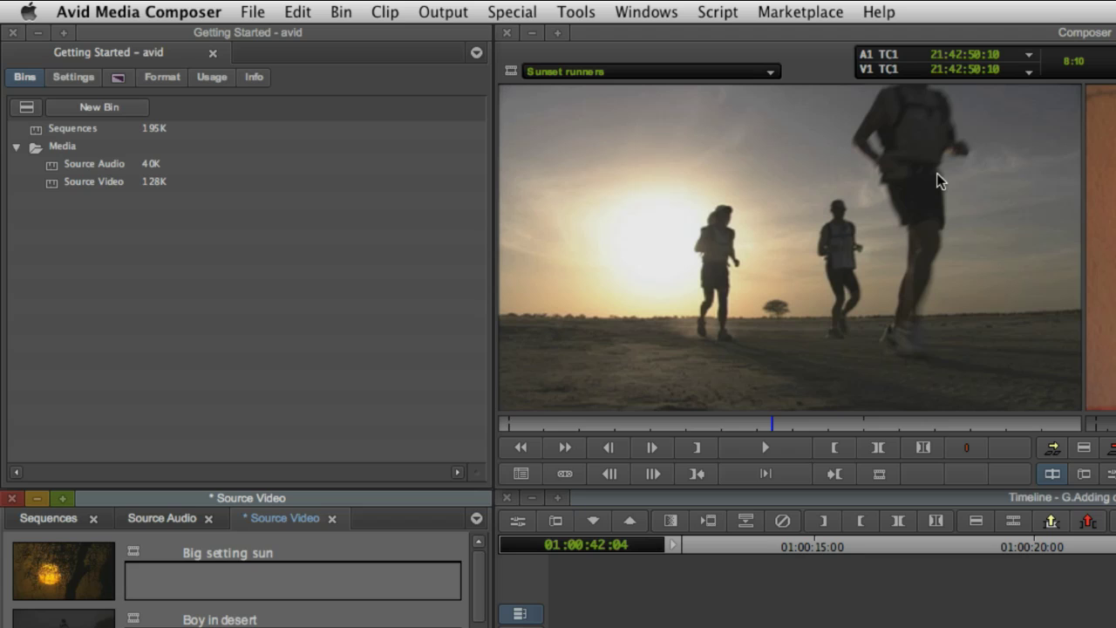
Step: Switch to the Audio Editing workspace, then back to Source/Record Editing
click(647, 12)
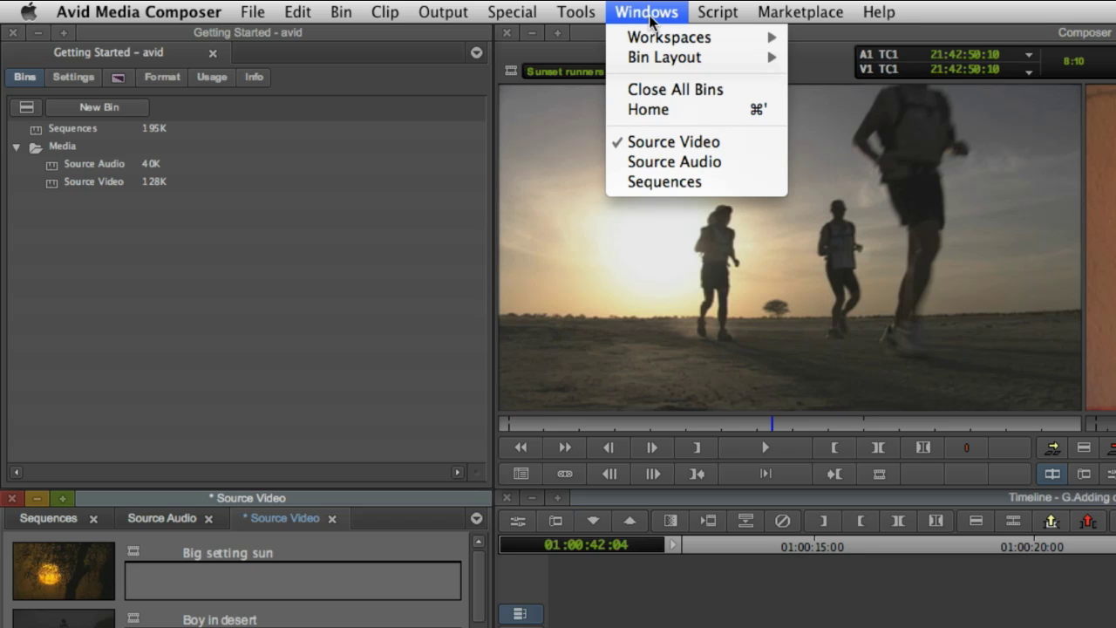
mouse_move(647, 37)
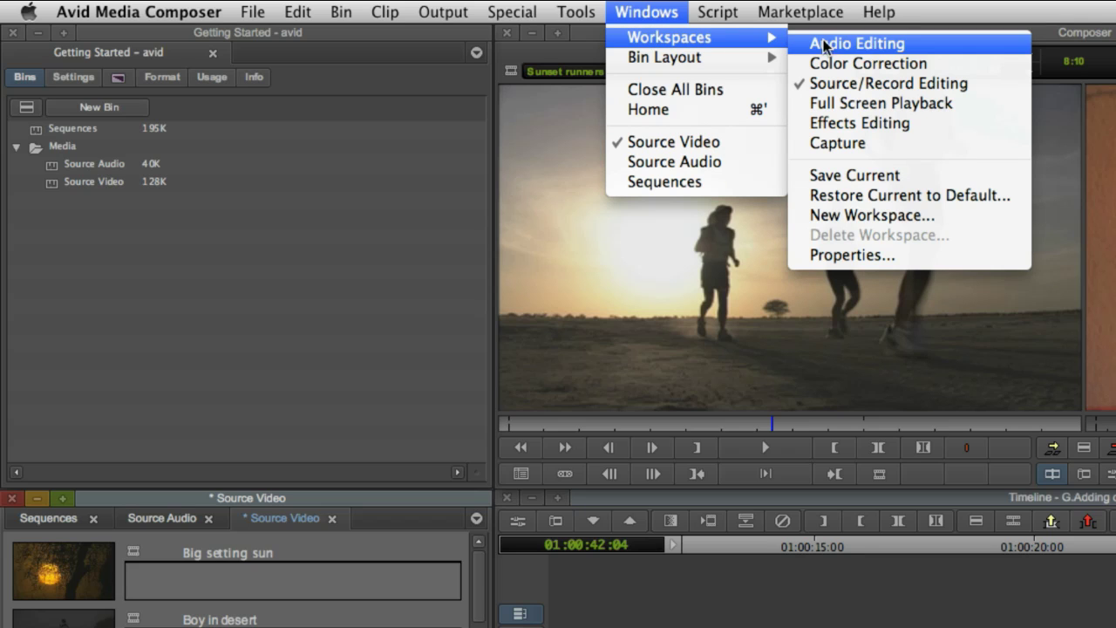
click(928, 43)
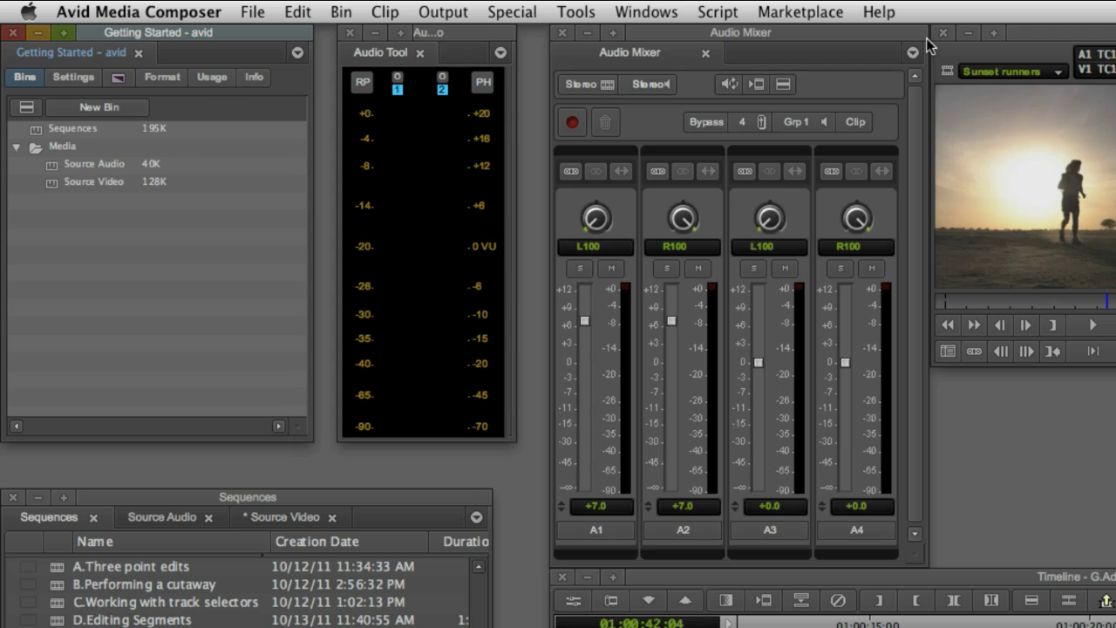
click(654, 12)
mouse_move(663, 37)
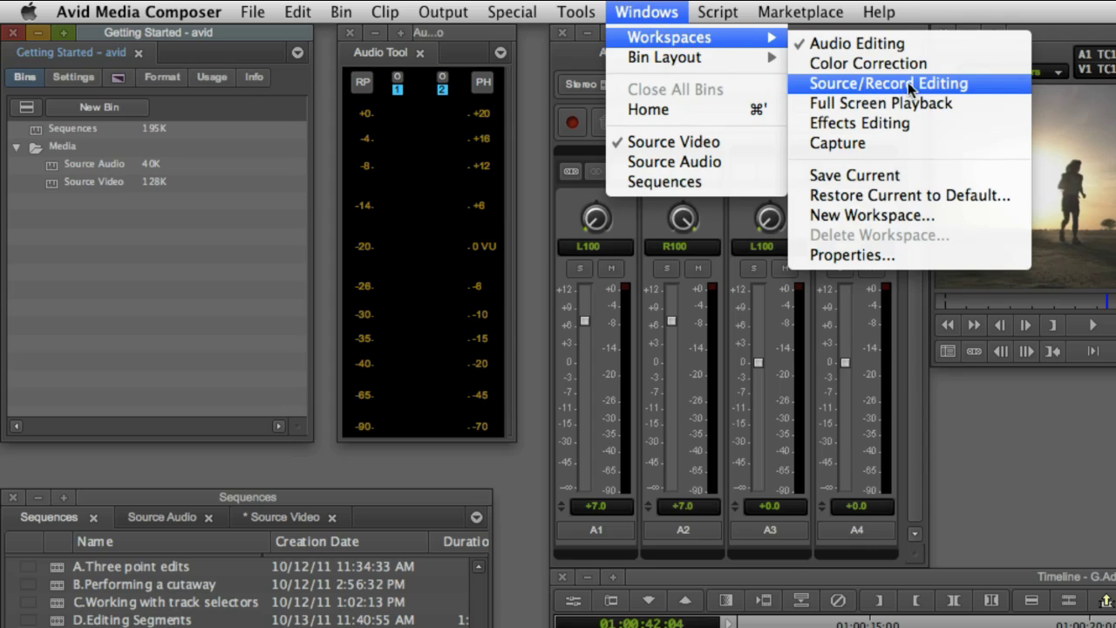
click(968, 83)
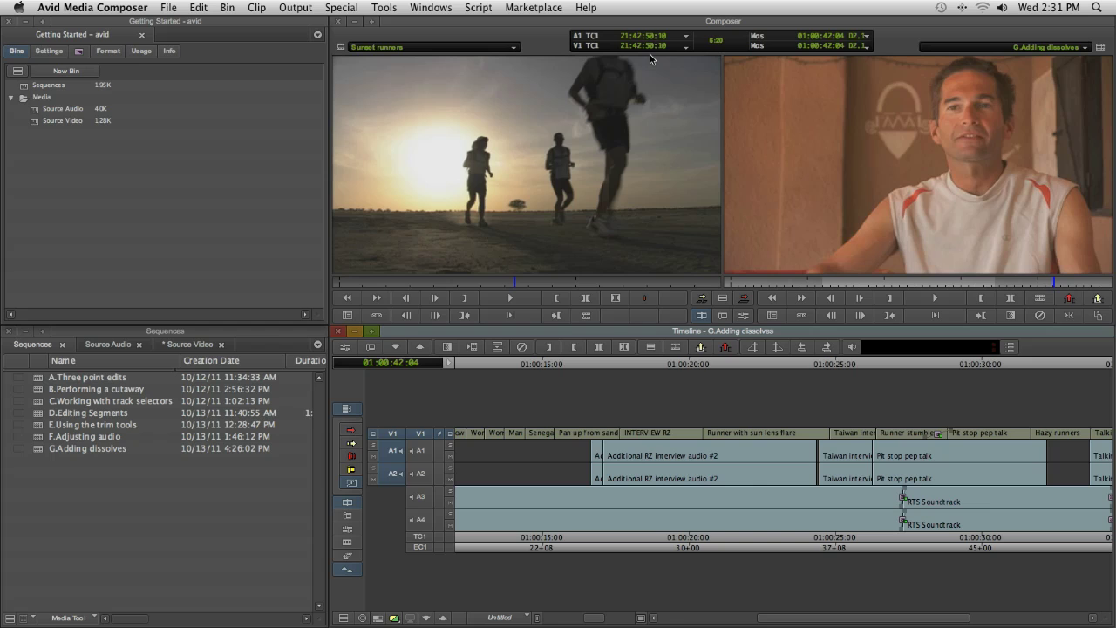
Step: Load Boy sitting on rock from the Source Video bin and mark its IN and OUT points
click(200, 344)
double_click(35, 485)
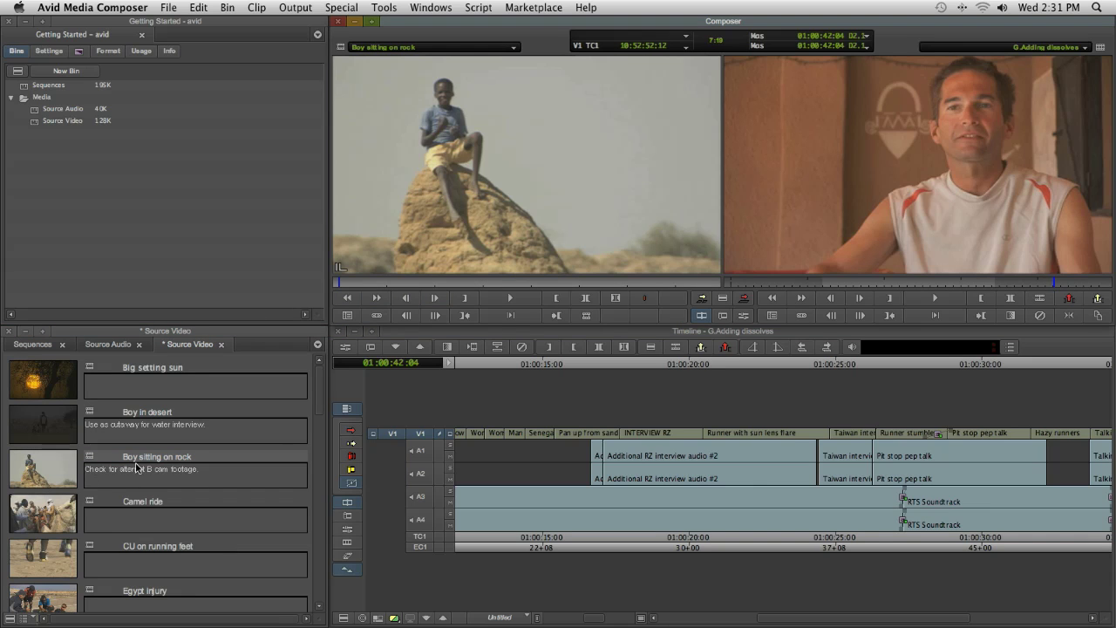
click(402, 283)
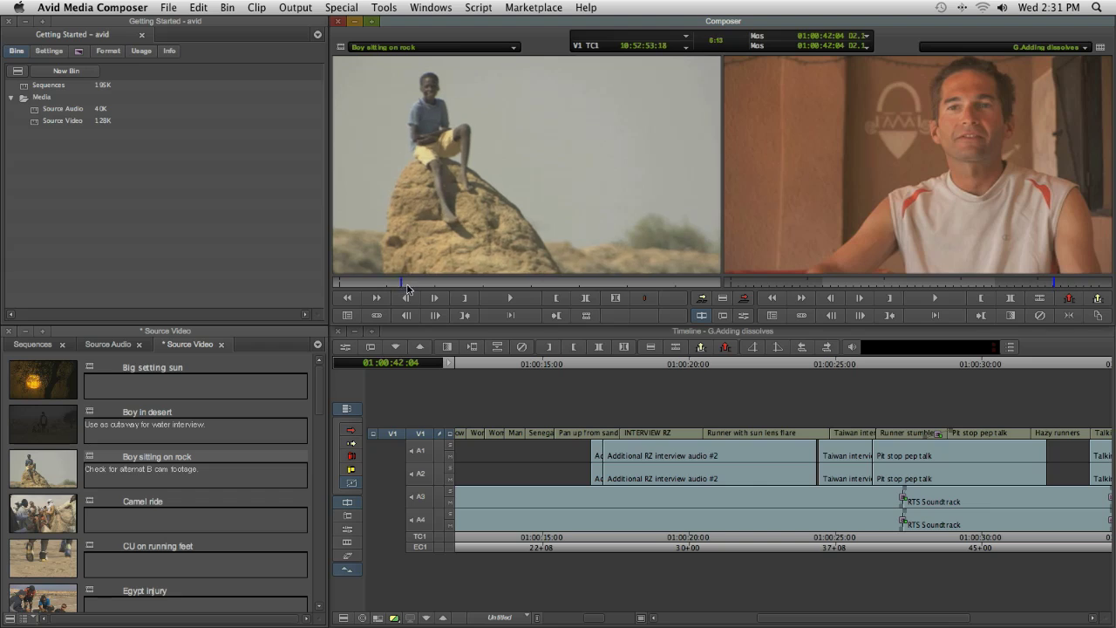
drag(406, 288, 500, 286)
key(i)
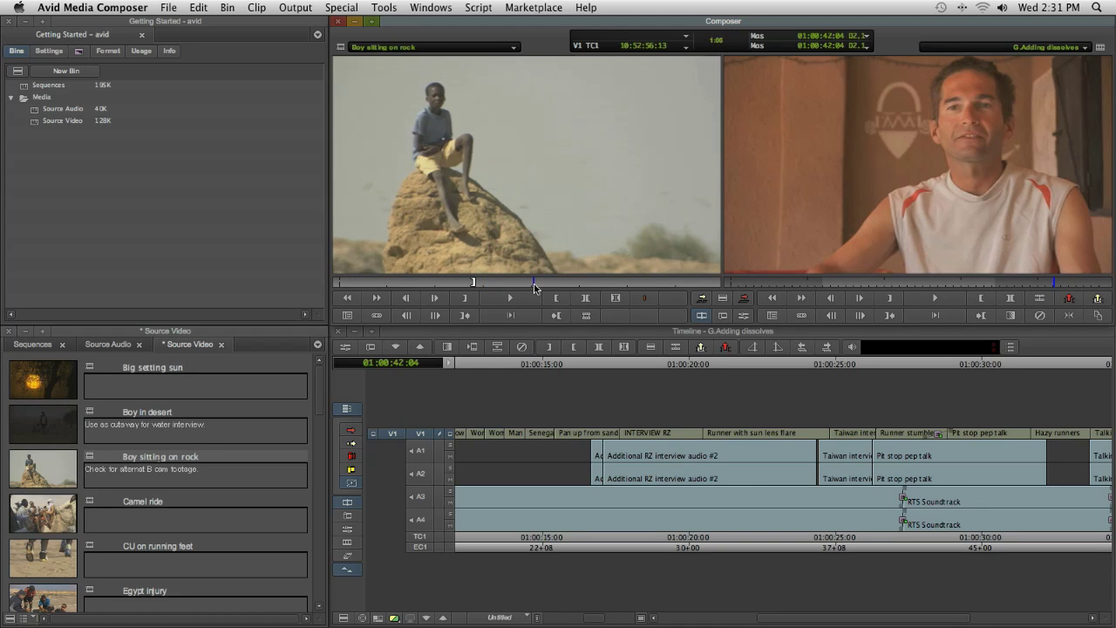
drag(534, 288, 529, 284)
key(o)
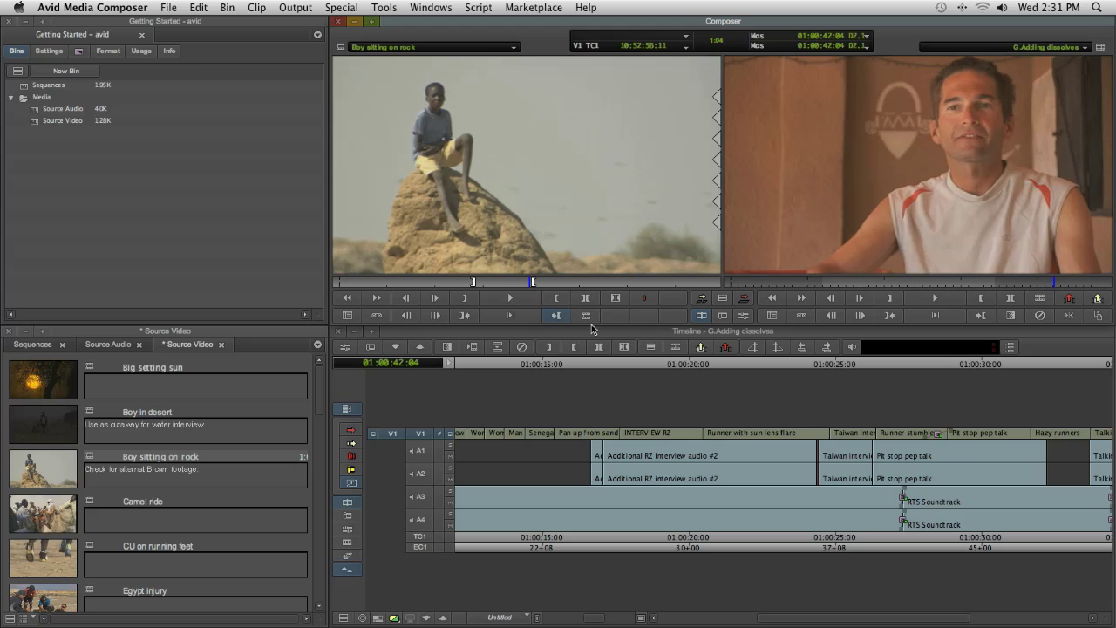